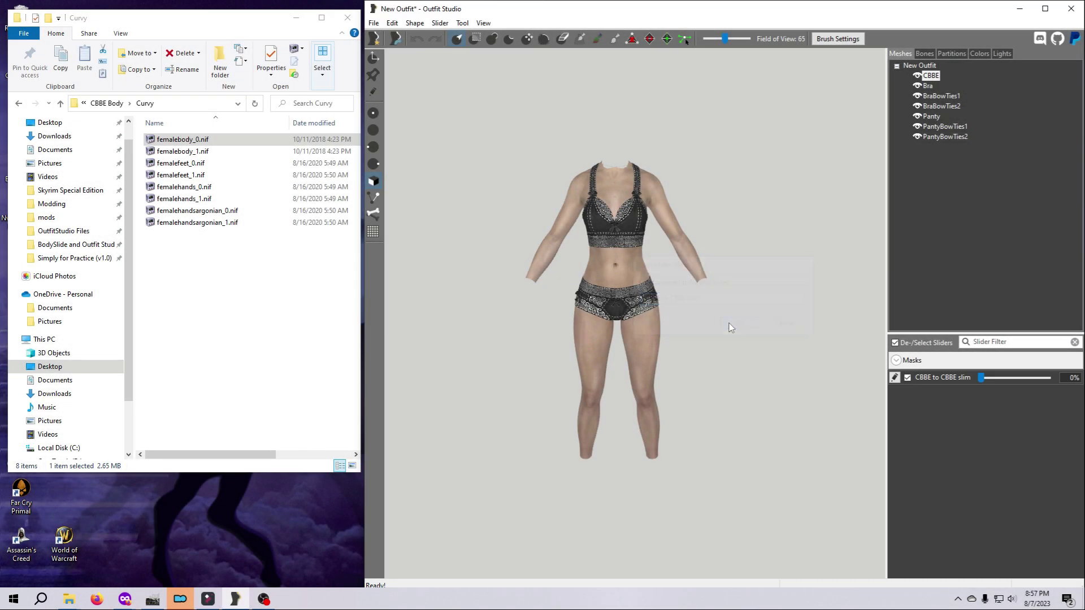
Step: Import the body NIF from the CBBE Body Slim folder as data for the CBBE to CBBE slim slider
click(894, 377)
click(440, 22)
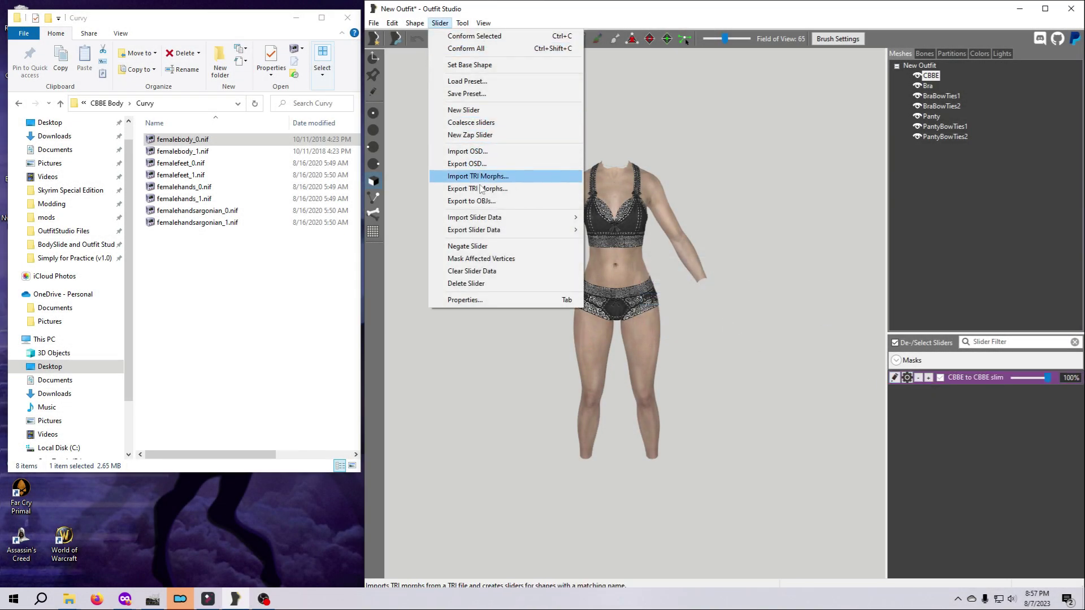
mouse_move(491, 217)
click(627, 219)
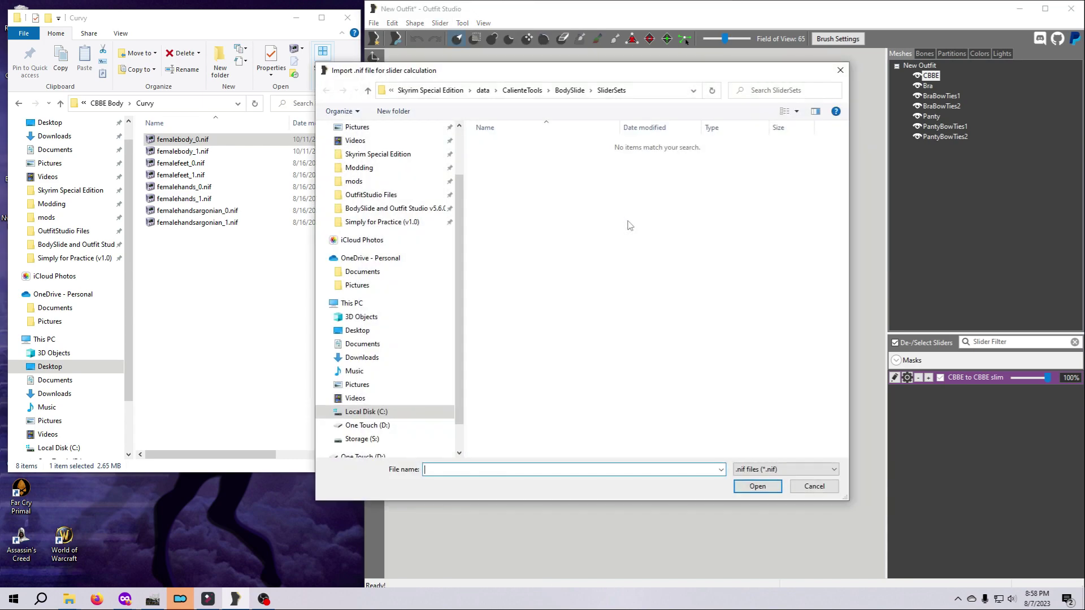
click(384, 195)
double_click(512, 156)
double_click(511, 167)
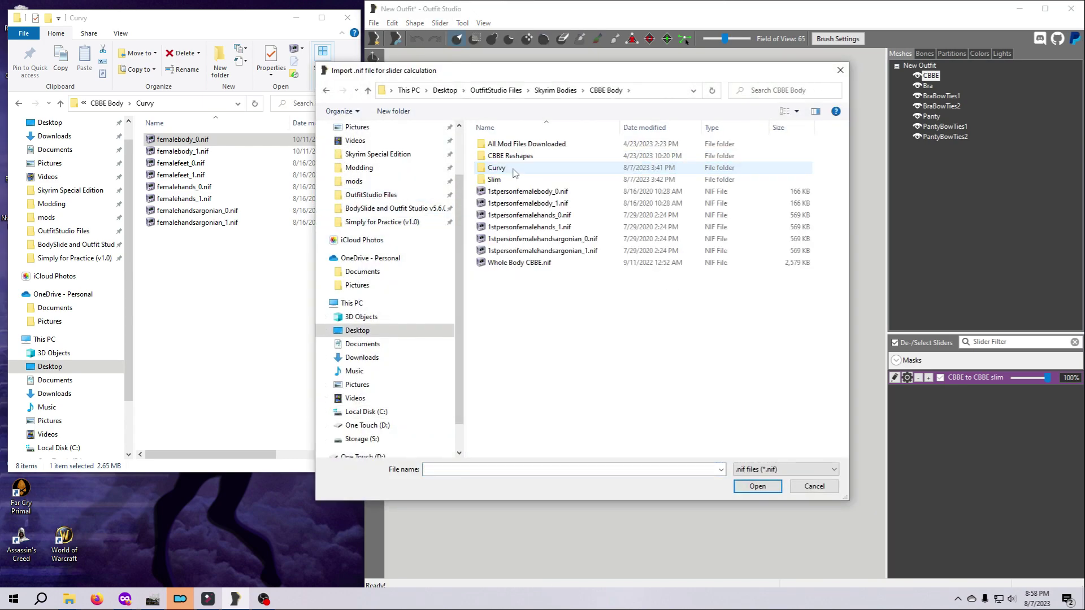
double_click(493, 179)
click(512, 144)
click(757, 486)
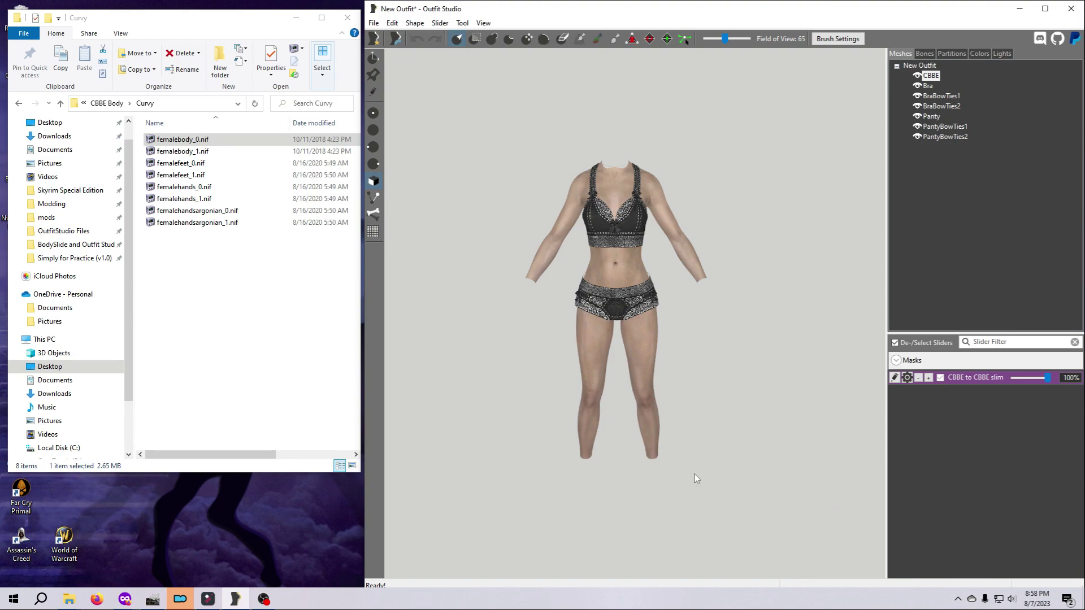
click(894, 378)
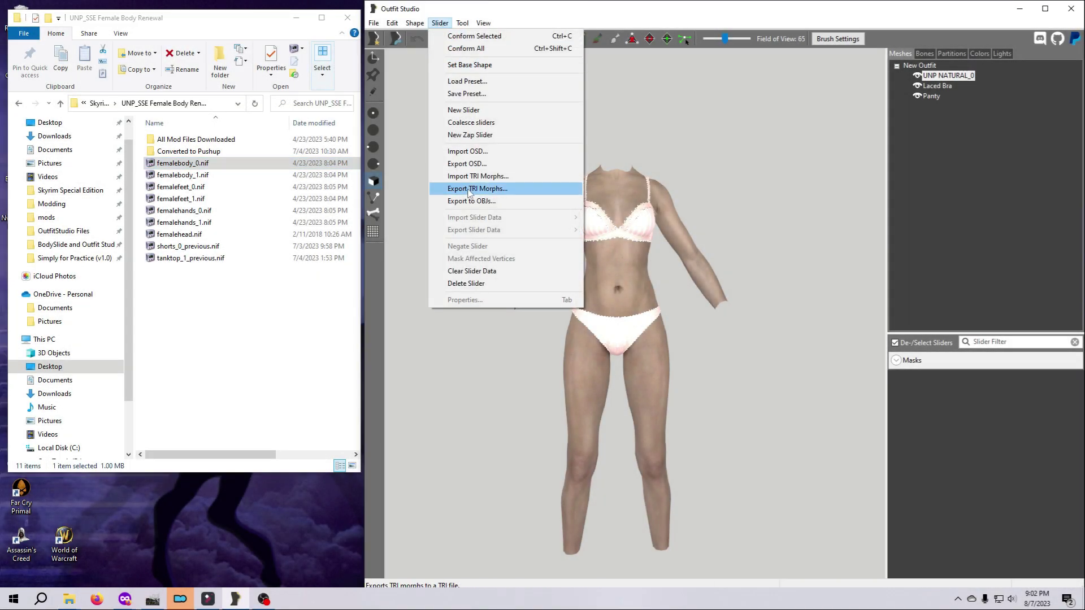
Step: Create a new slider named UNP to UNP slim
click(467, 110)
text(UNP to UNP slim)
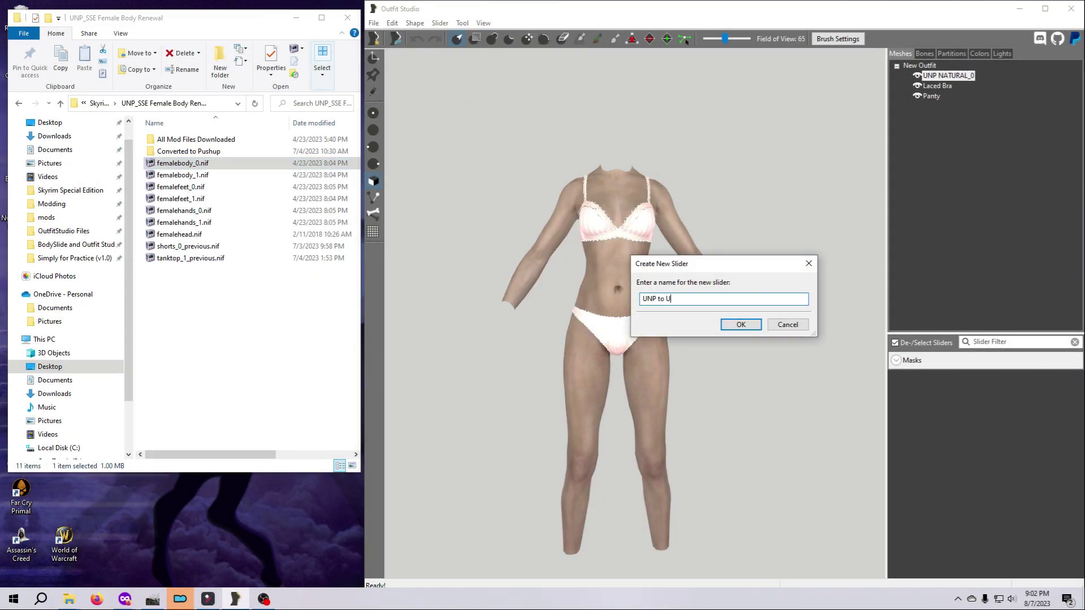
key(Return)
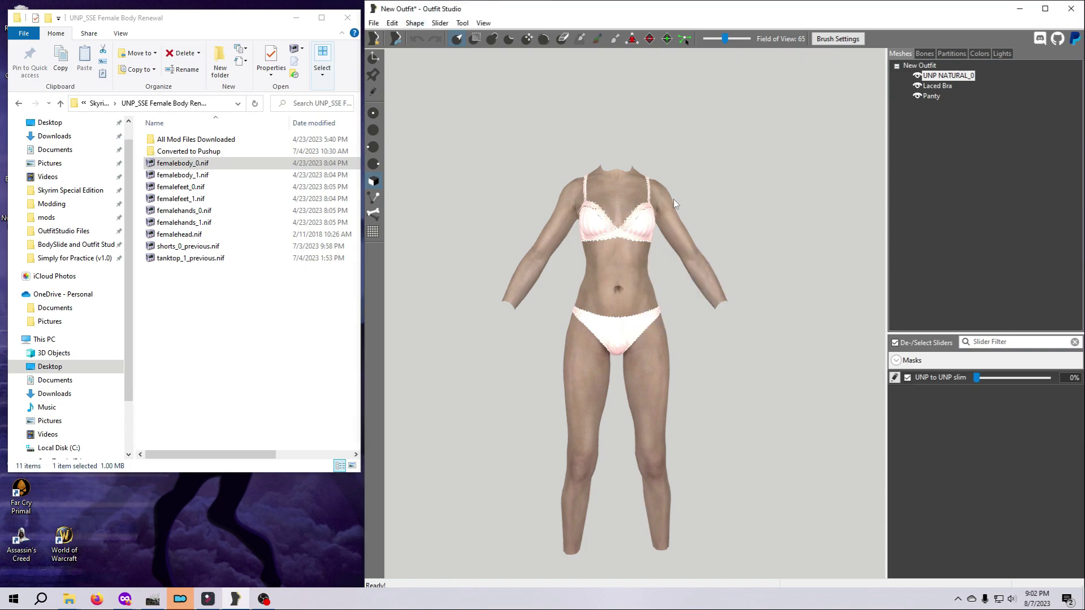
Step: Import the body NIF from the 01 Skinny Bikini Static mod folder as UNP to UNP slim slider data, and preview the slider
click(895, 378)
click(440, 22)
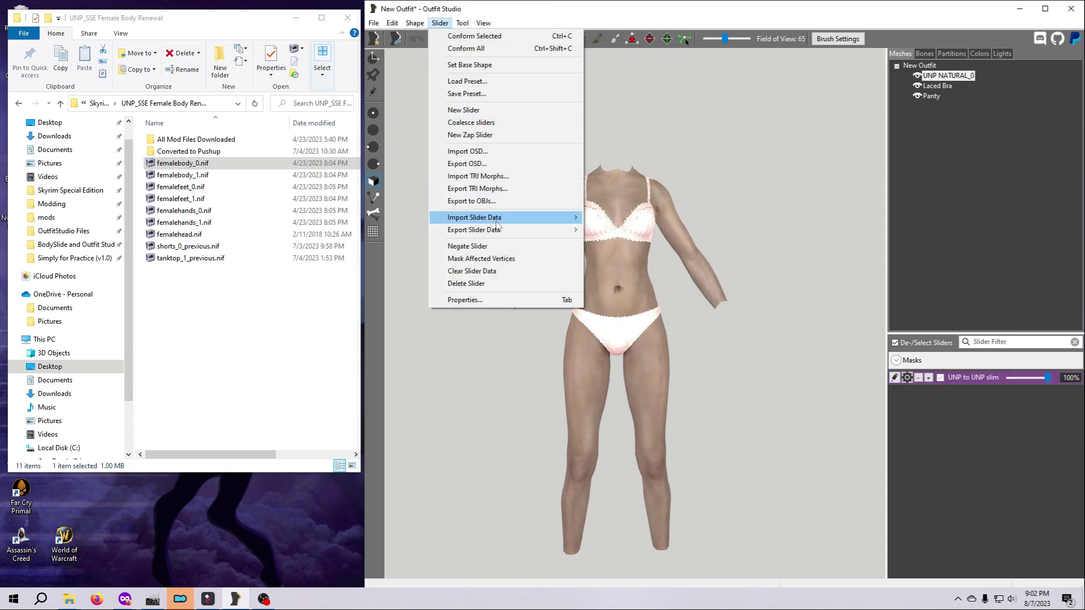
mouse_move(571, 219)
click(621, 219)
double_click(540, 145)
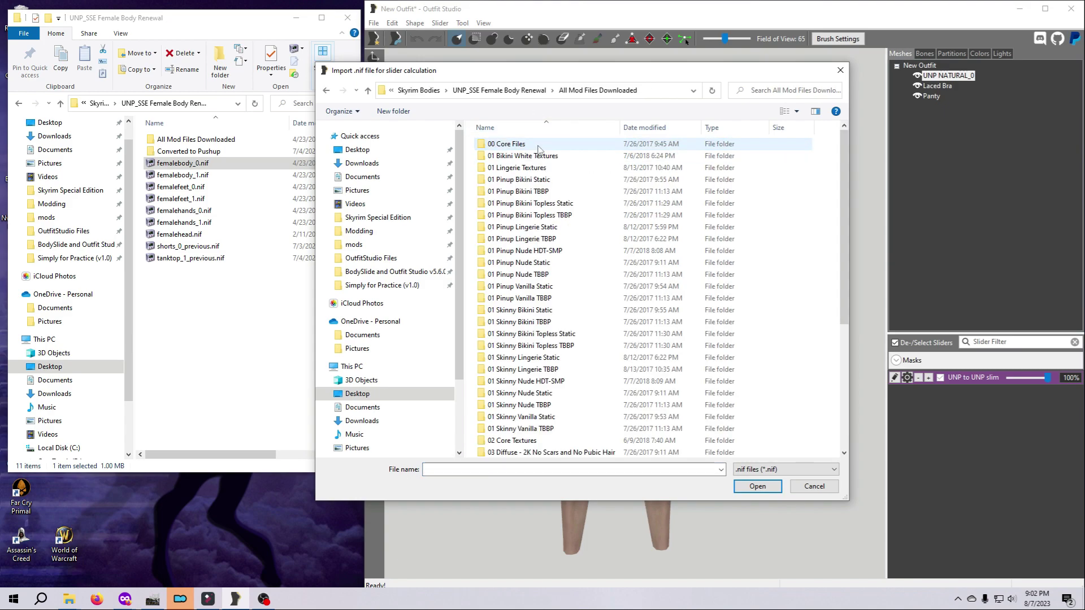
double_click(523, 310)
double_click(497, 145)
double_click(495, 145)
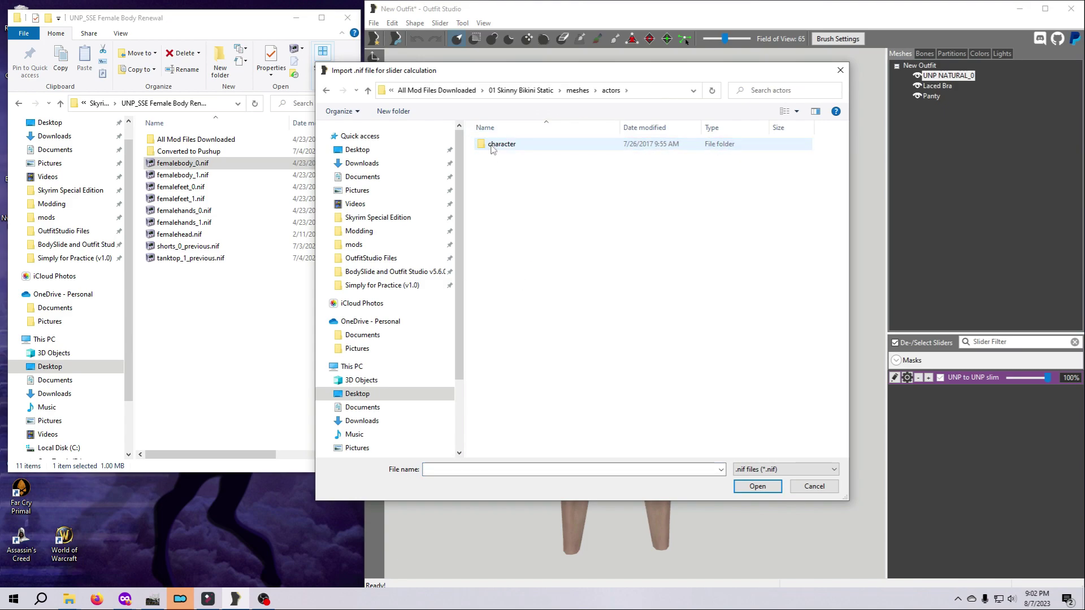
double_click(493, 145)
double_click(492, 144)
click(497, 145)
click(757, 487)
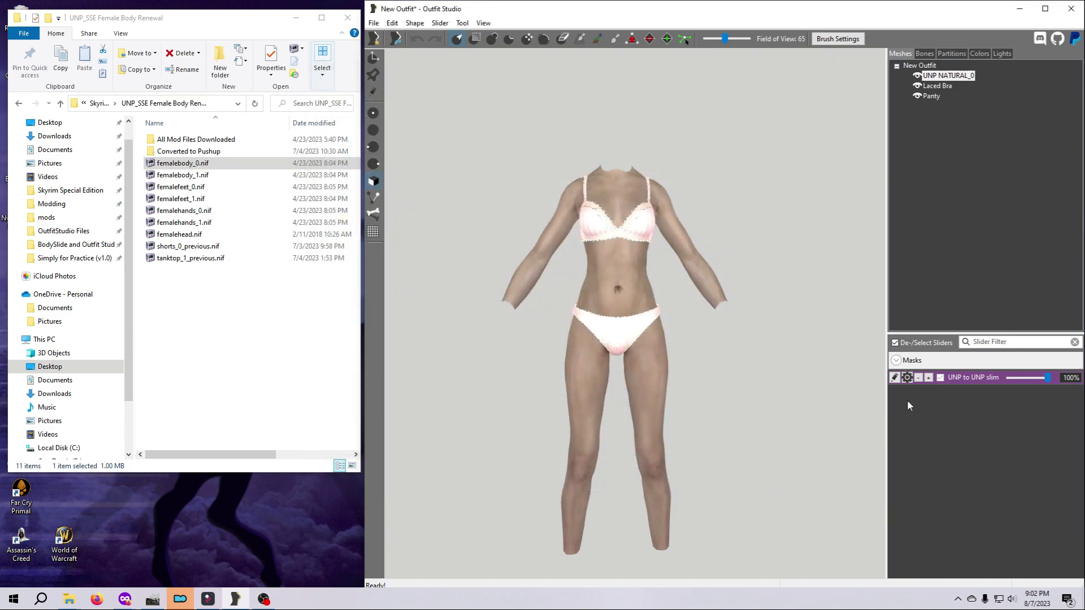
drag(976, 378, 916, 408)
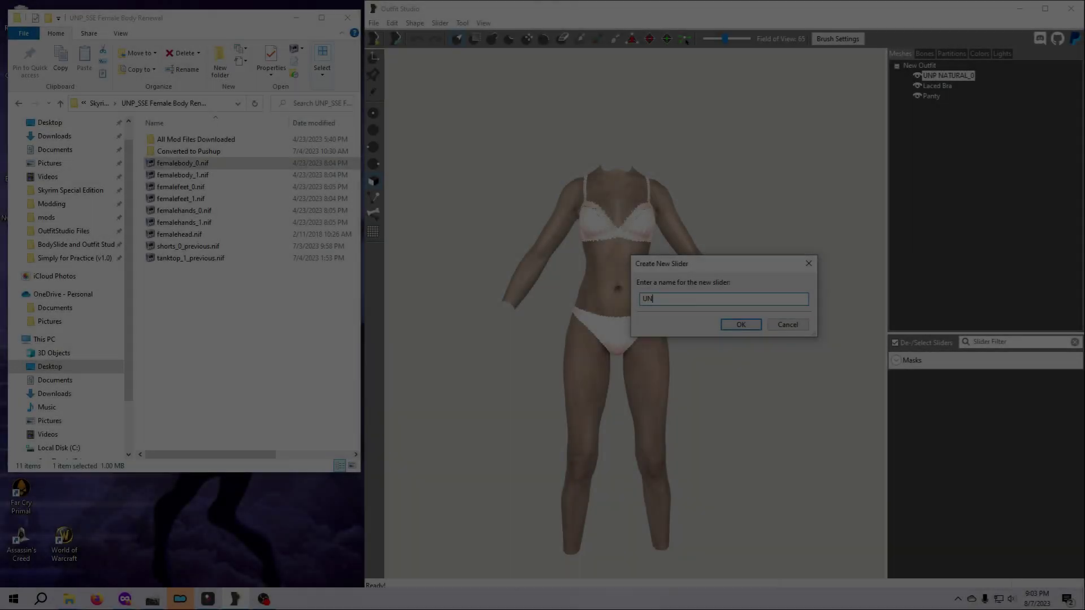
Step: Create a slider named UNP to CBBE and import femalebody_0.nif from the CBBE Body Curvy folder as its data
text(P to CBBE)
click(740, 324)
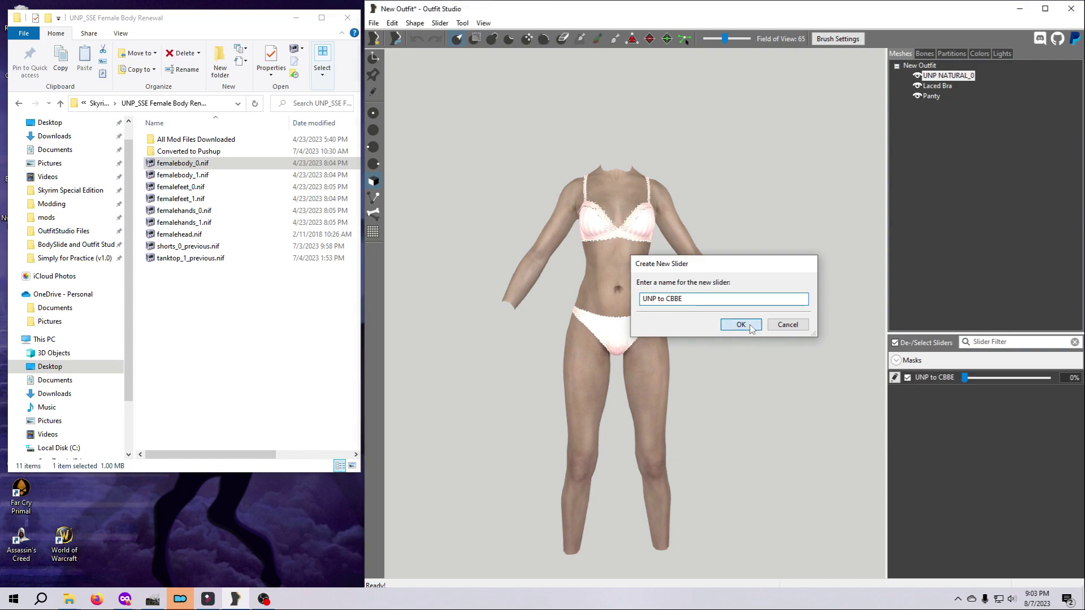
click(440, 23)
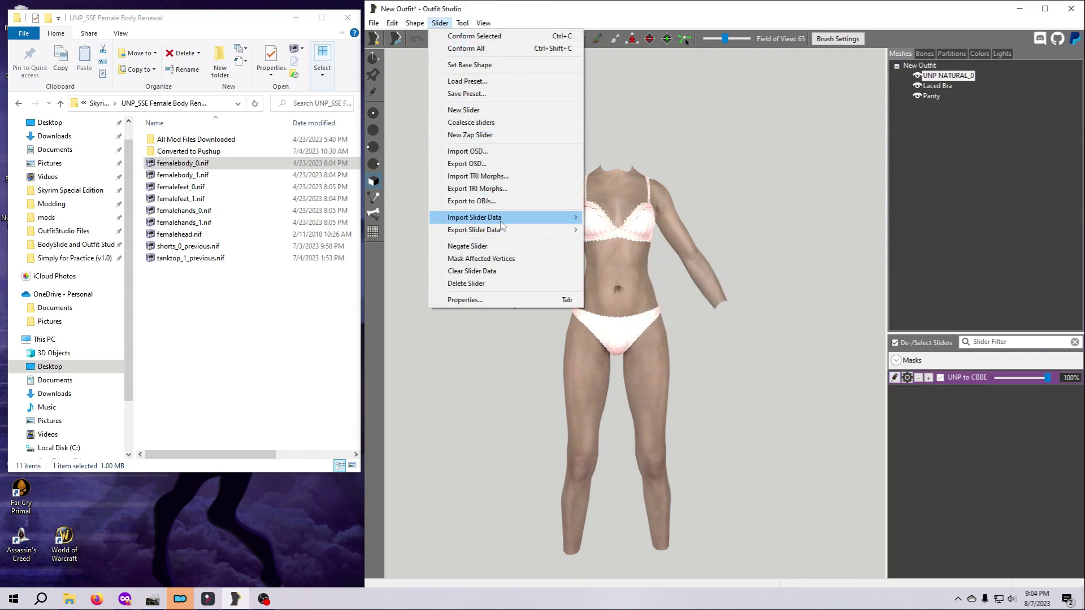
mouse_move(509, 217)
click(607, 217)
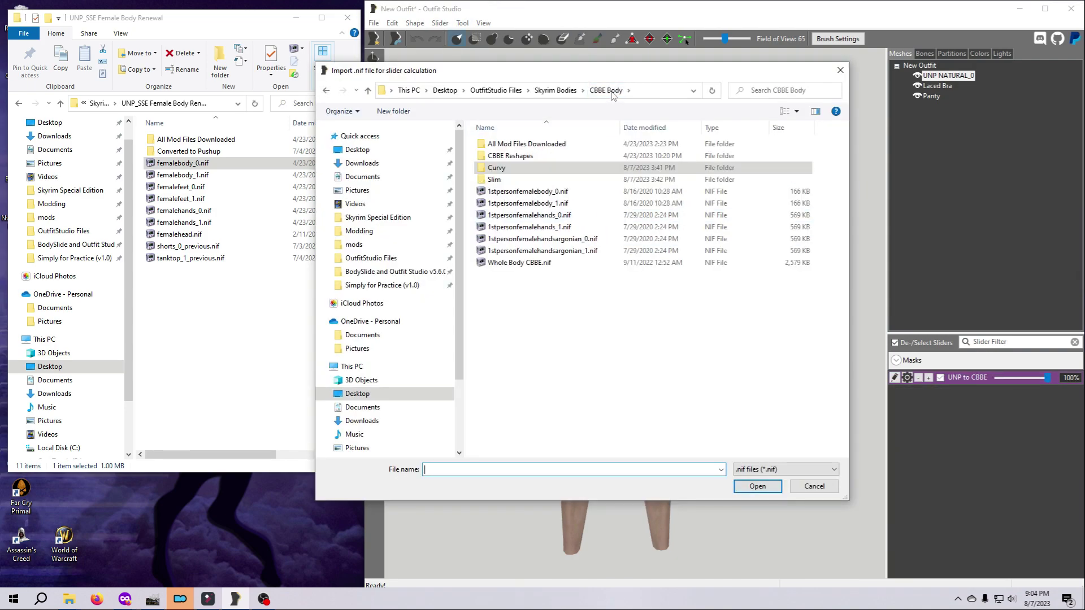
double_click(497, 167)
click(513, 144)
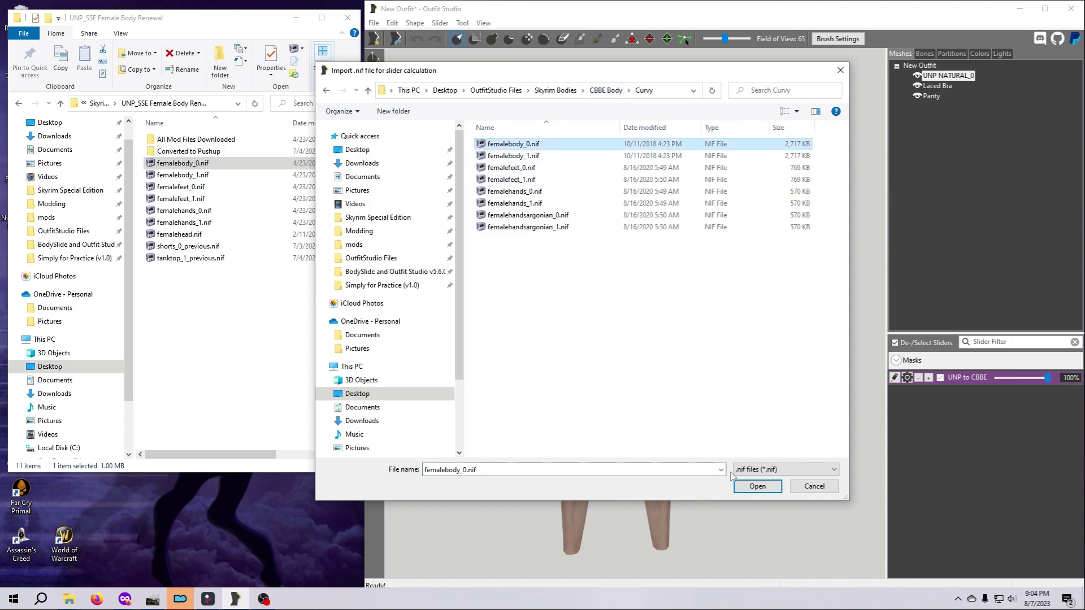
click(754, 487)
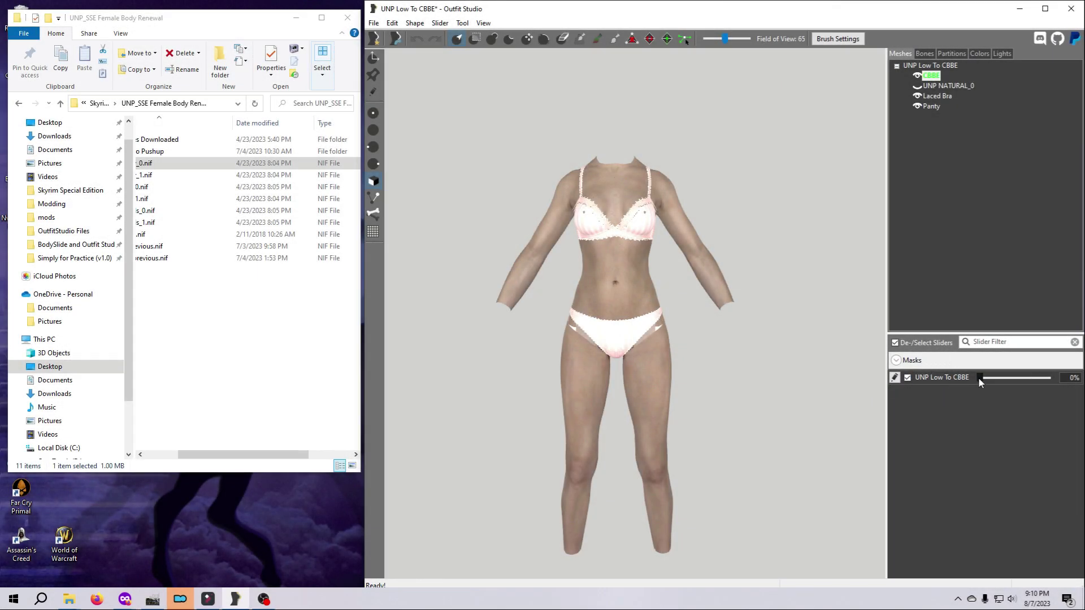
Step: Raise the UNP Low To CBBE slider to preview the body conversion
drag(979, 379, 1046, 398)
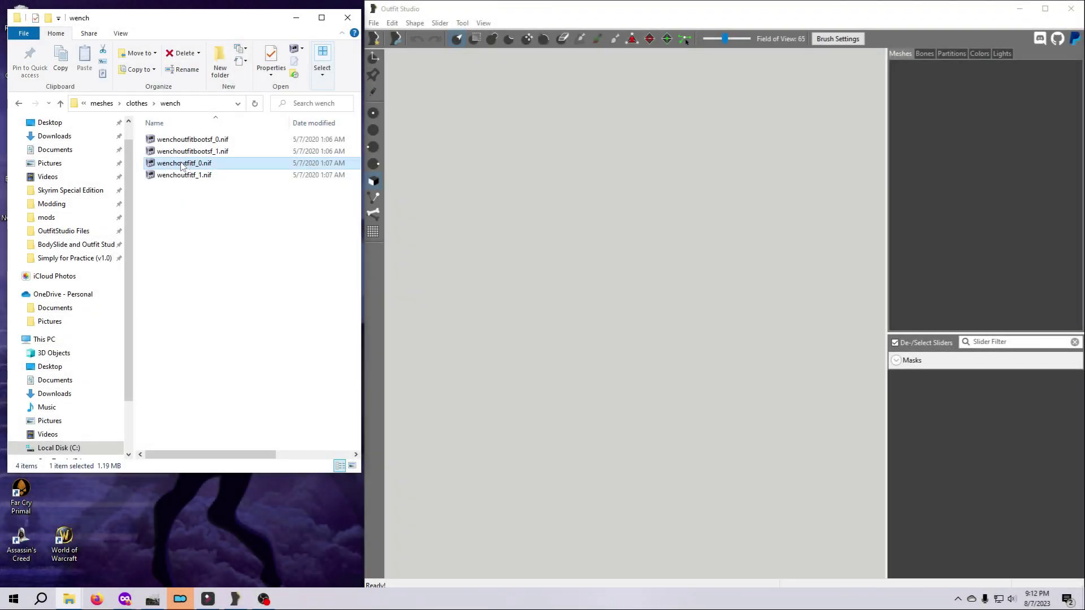
Step: Load wenchoutfitf_0.nif from the wench folder and switch Show Pose on and off to compare its posed and unposed shapes
drag(189, 162, 614, 333)
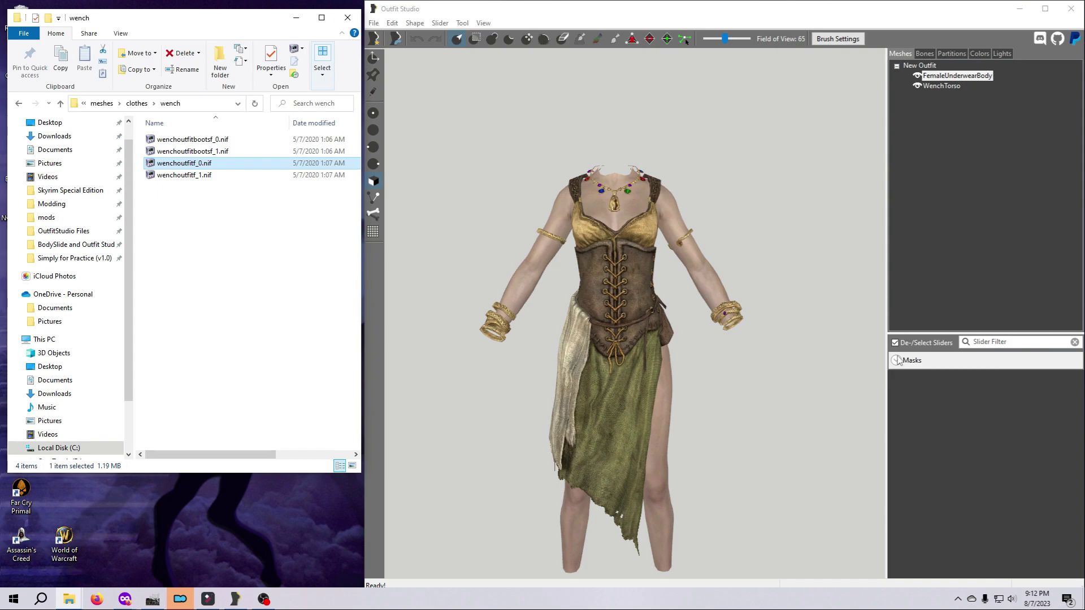
click(925, 53)
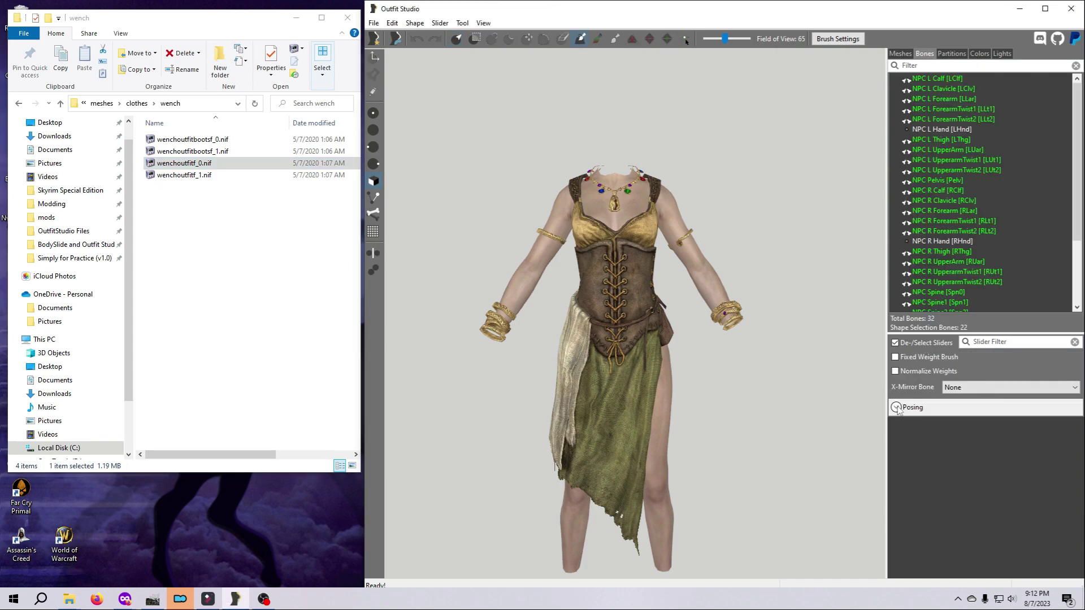
click(897, 407)
click(895, 443)
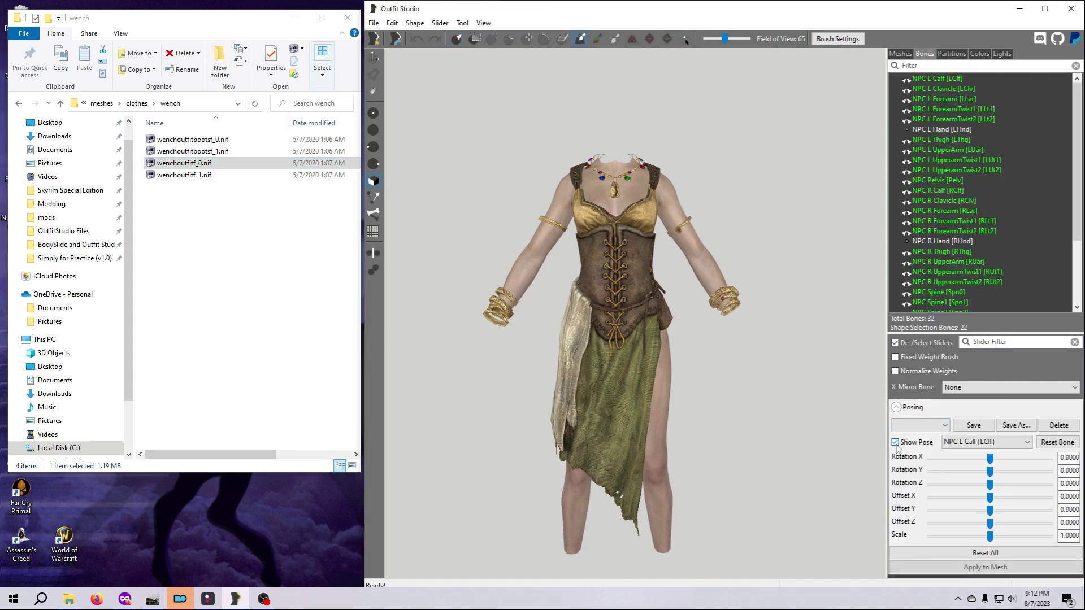
click(895, 442)
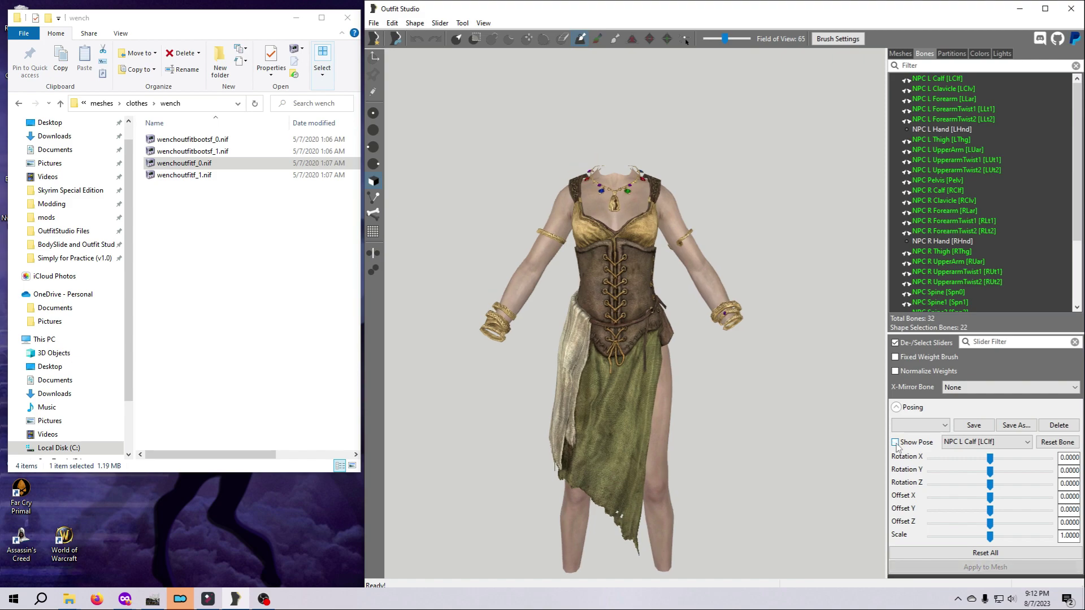
click(895, 443)
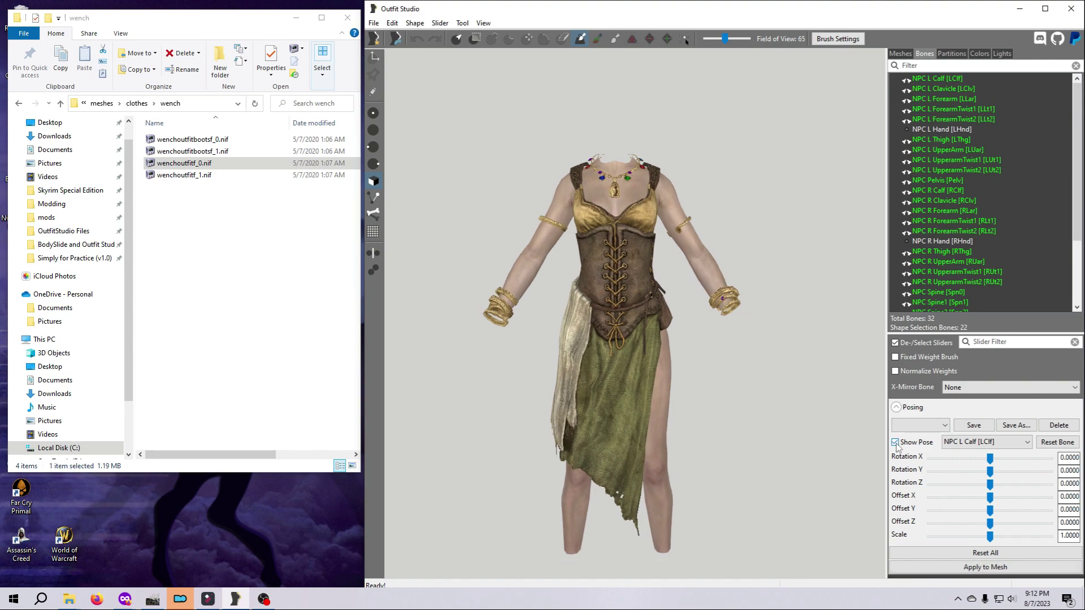
click(895, 443)
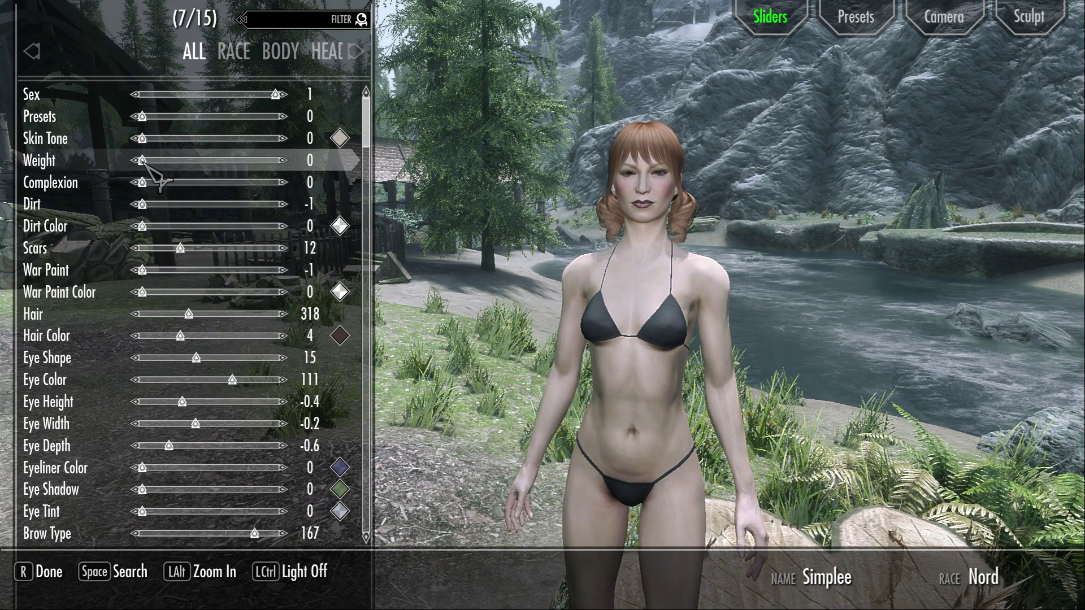
Step: Raise the character's Weight to 1 and lower it again to compare the body shapes
drag(145, 162, 327, 163)
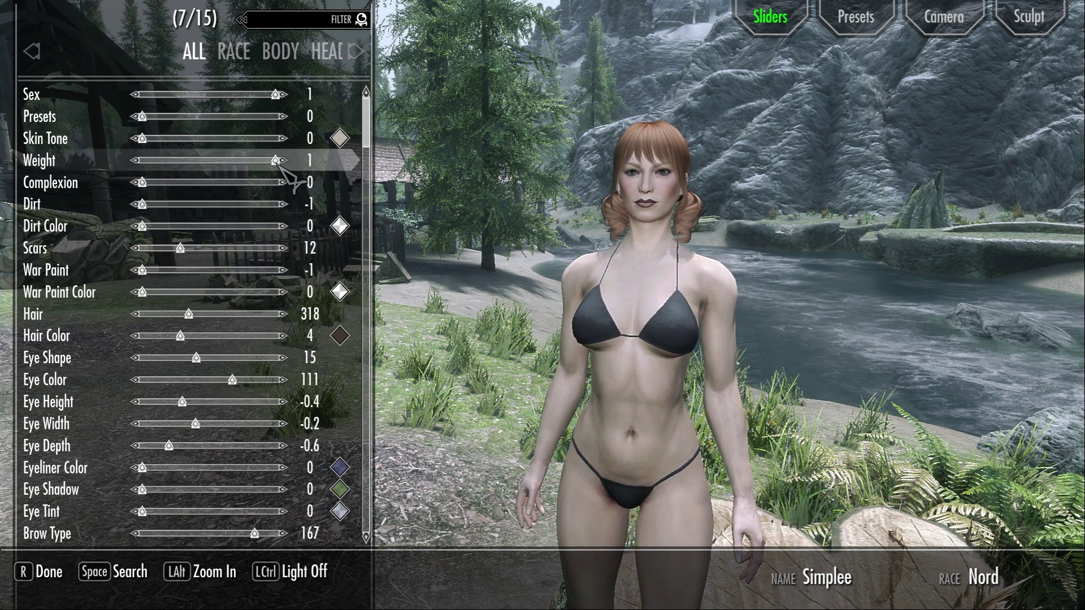
drag(281, 168, 215, 164)
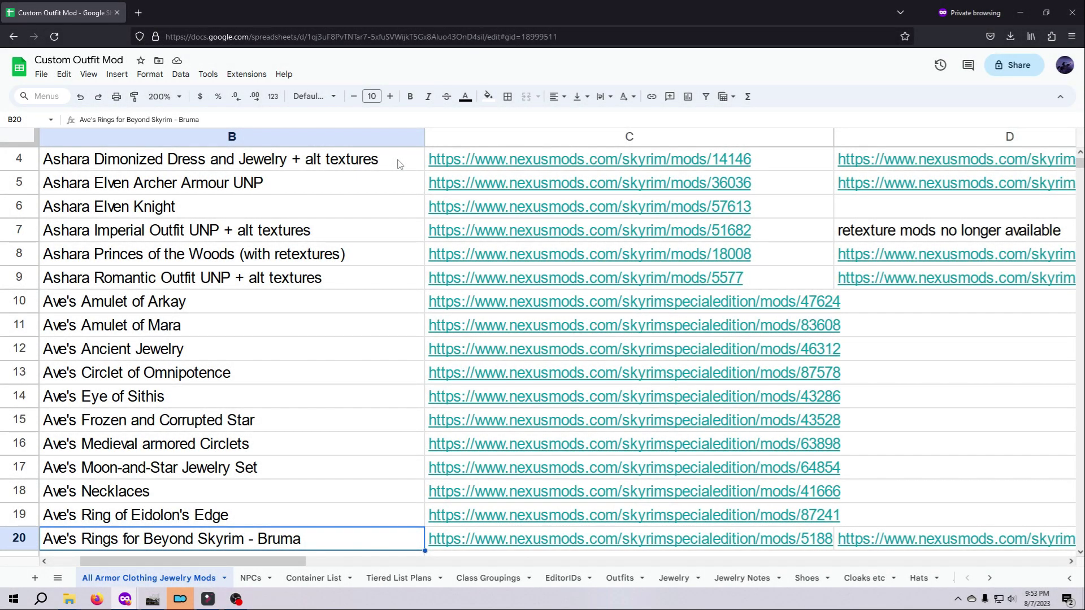
Step: Go through the armor, clothing and jewelry mod names and links in the Custom Outfit Mod spreadsheet, down to row 107
key(Down)
key(Down)
key(Down)
key(Down)
key(Down)
key(Down)
key(Down)
key(Down)
key(Down)
key(Down)
key(Down)
key(Down)
key(Down)
key(Down)
key(Down)
key(Down)
key(Down)
key(Down)
key(Down)
key(Down)
key(Down)
key(Down)
key(Down)
key(Down)
key(Down)
key(Down)
key(Down)
key(Down)
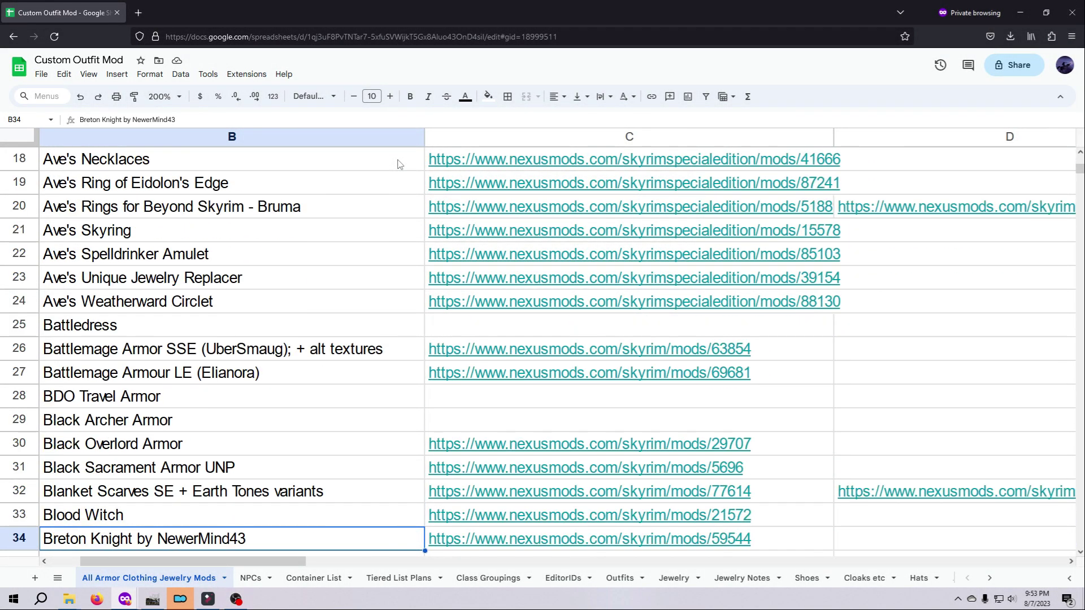
key(Down)
key(Down)
key(Down)
key(Down)
key(Down)
key(Down)
key(Down)
key(Down)
key(Down)
key(Down)
key(Down)
key(Down)
key(Down)
key(Down)
key(Down)
key(Down)
key(Down)
key(Down)
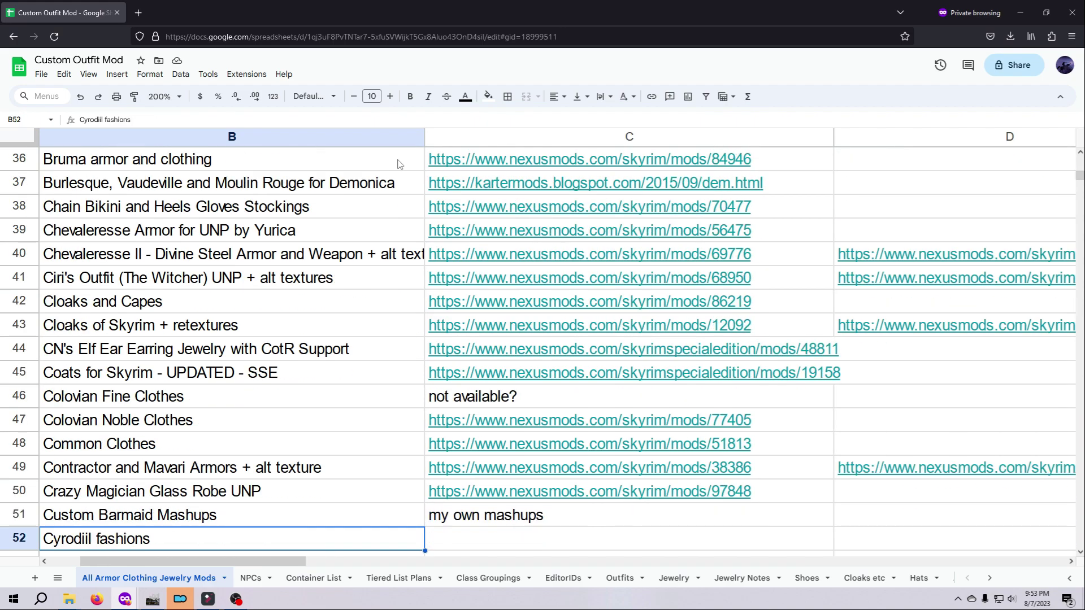
key(Down)
key(Down)
key(Down)
key(Down)
key(Down)
key(Down)
key(Down)
key(Down)
key(Down)
key(Down)
key(Down)
key(Down)
key(Down)
key(Down)
key(Down)
key(Down)
key(Down)
key(Down)
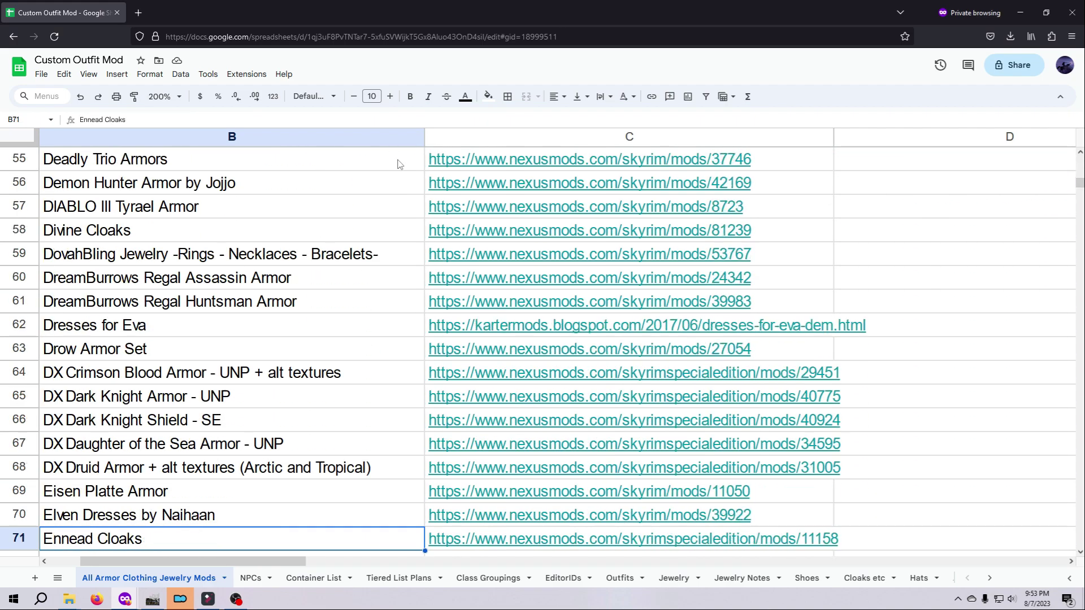
key(Down)
key(Down)
key(Down)
key(Down)
key(Down)
key(Down)
key(Down)
key(Down)
key(Down)
key(Down)
key(Down)
key(Down)
key(Down)
key(Down)
key(Down)
key(Down)
key(Down)
key(Down)
key(Down)
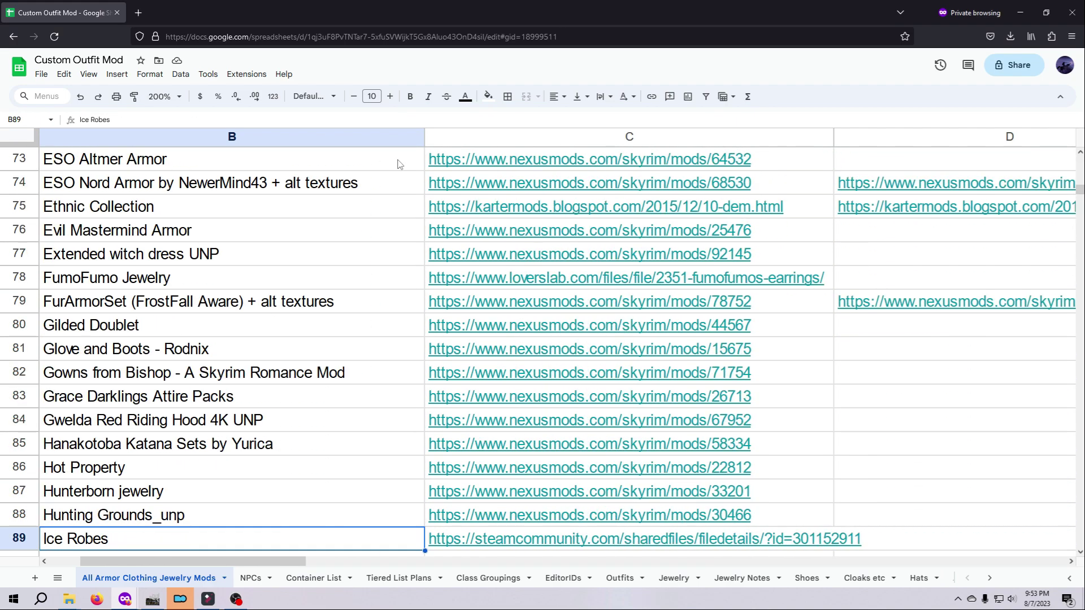
key(Down)
key(Down)
key(Down)
key(Down)
key(Down)
key(Down)
key(Down)
key(Down)
key(Down)
key(Down)
key(Down)
key(Down)
key(Down)
key(Down)
key(Down)
key(Down)
key(Down)
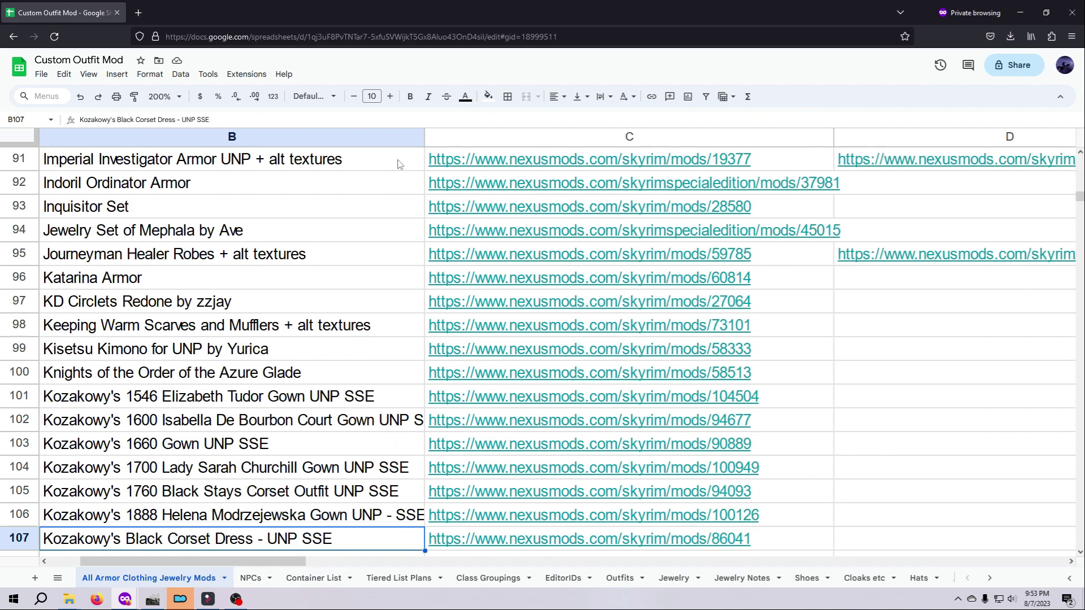
Step: Go through the outfit, armor and jewelry mod names and links from row 107 to beyond row 179
key(Down)
key(Down)
key(Down)
key(Down)
key(Down)
key(Down)
key(Down)
key(Down)
key(Down)
key(Down)
key(Down)
key(Down)
key(Down)
key(Down)
key(Down)
key(Down)
key(Down)
key(Down)
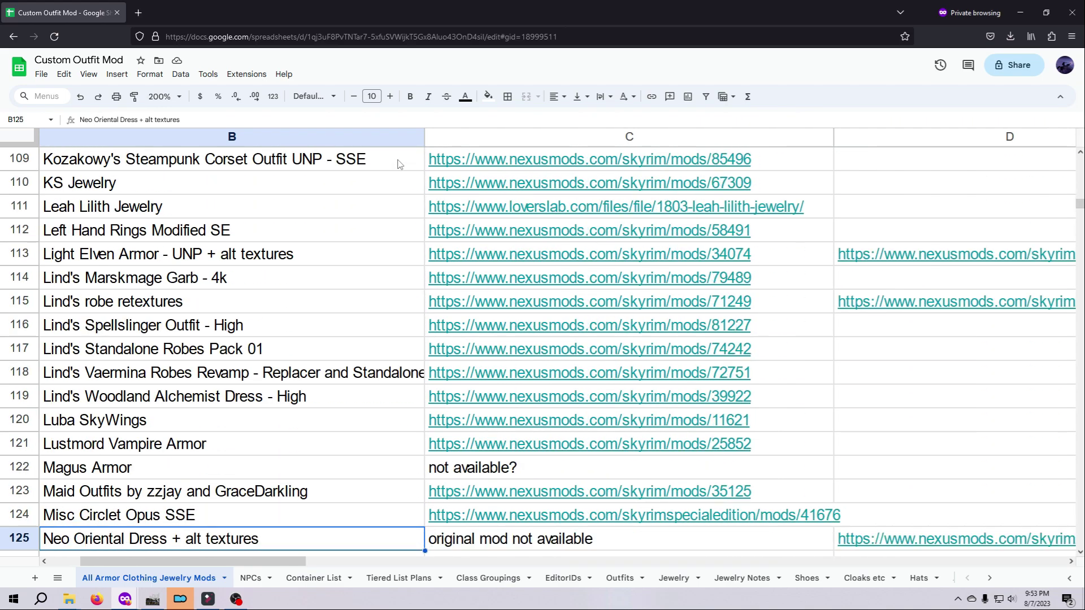
key(Down)
key(Down)
key(Down)
key(Down)
key(Down)
key(Down)
key(Down)
key(Down)
key(Down)
key(Down)
key(Down)
key(Down)
key(Down)
key(Down)
key(Down)
key(Down)
key(Down)
key(Down)
key(Down)
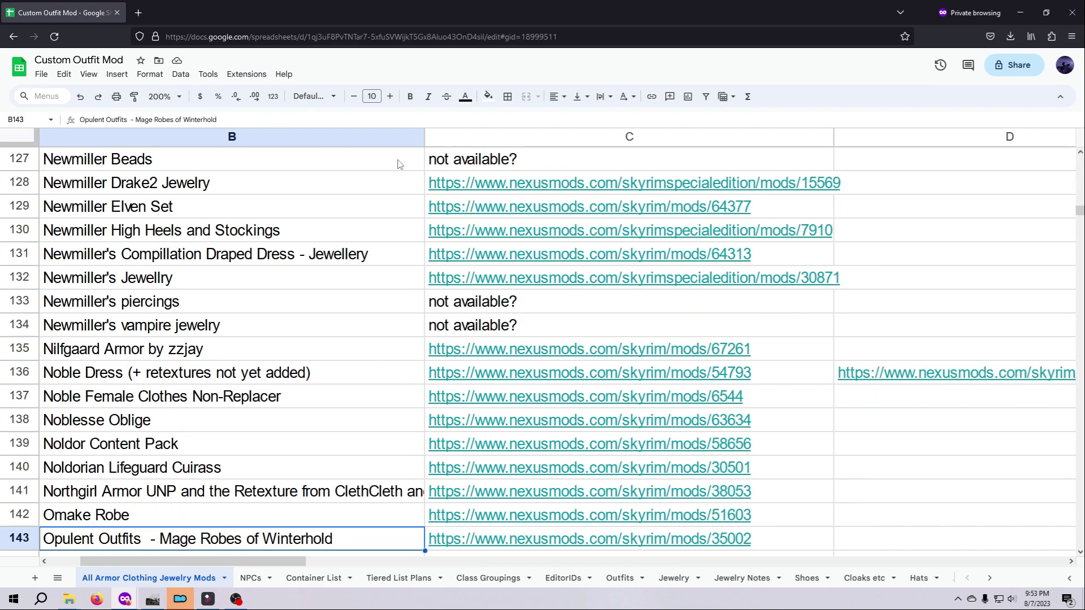
key(Down)
key(Down)
key(Down)
key(Down)
key(Down)
key(Down)
key(Down)
key(Down)
key(Down)
key(Down)
key(Down)
key(Down)
key(Down)
key(Down)
key(Down)
key(Down)
key(Down)
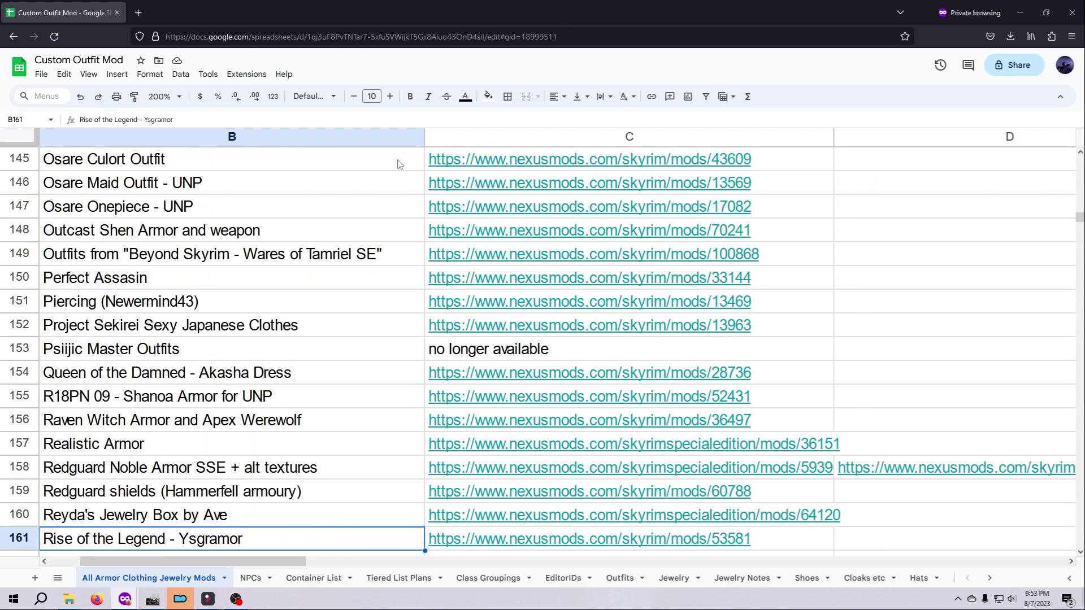
key(Down)
key(Down)
key(Down)
key(Down)
key(Down)
key(Down)
key(Down)
key(Down)
key(Down)
key(Down)
key(Down)
key(Down)
key(Down)
key(Down)
key(Down)
key(Down)
key(Down)
key(Down)
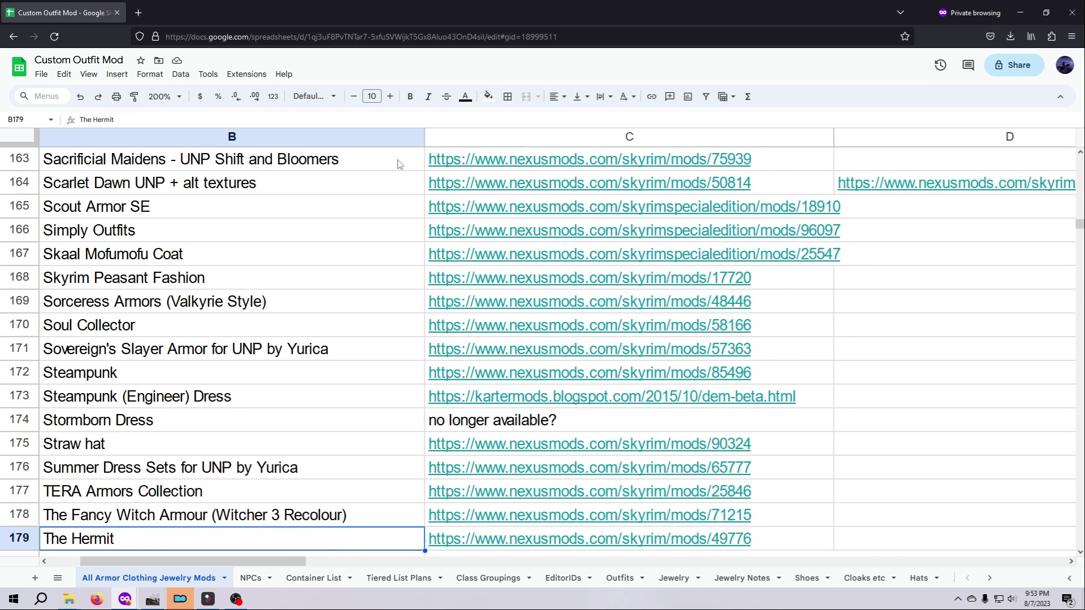
key(Down)
key(Down)
key(Down)
key(Down)
key(Down)
key(Down)
key(Down)
key(Down)
key(Down)
key(Down)
key(Down)
key(Down)
key(Down)
key(Down)
key(Down)
key(Down)
key(Down)
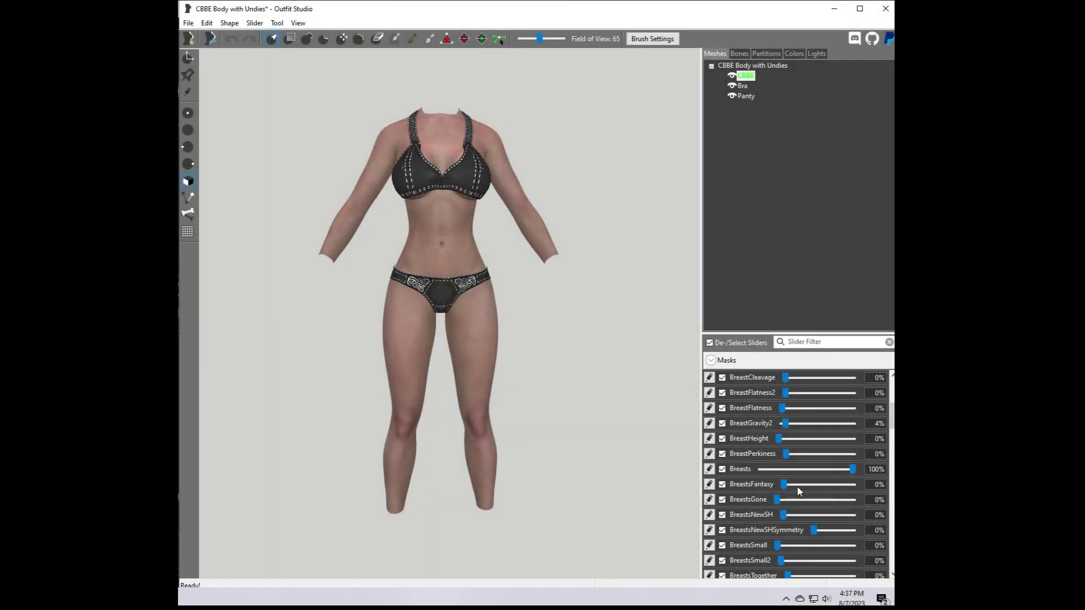
Step: Set the CBBE body's Butt slider to 100%, CalfSize to 99% and Hips to 100%, viewing the shape from behind
scroll(799, 492, down, 4)
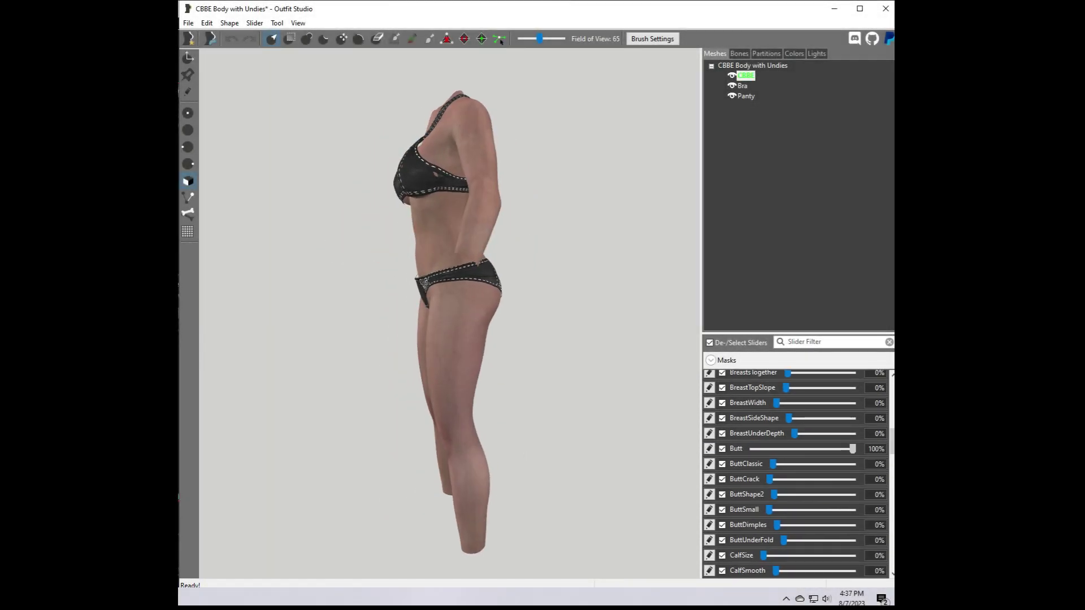
right_drag(430, 462, 530, 462)
scroll(881, 469, down, 4)
drag(763, 383, 853, 383)
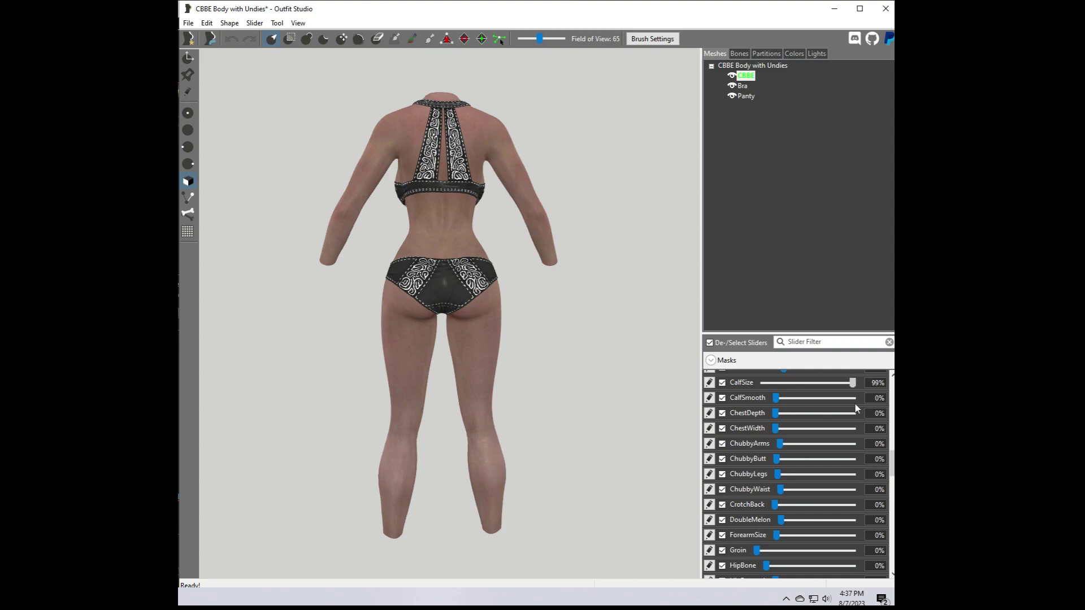
scroll(856, 407, down, 5)
drag(756, 392, 852, 392)
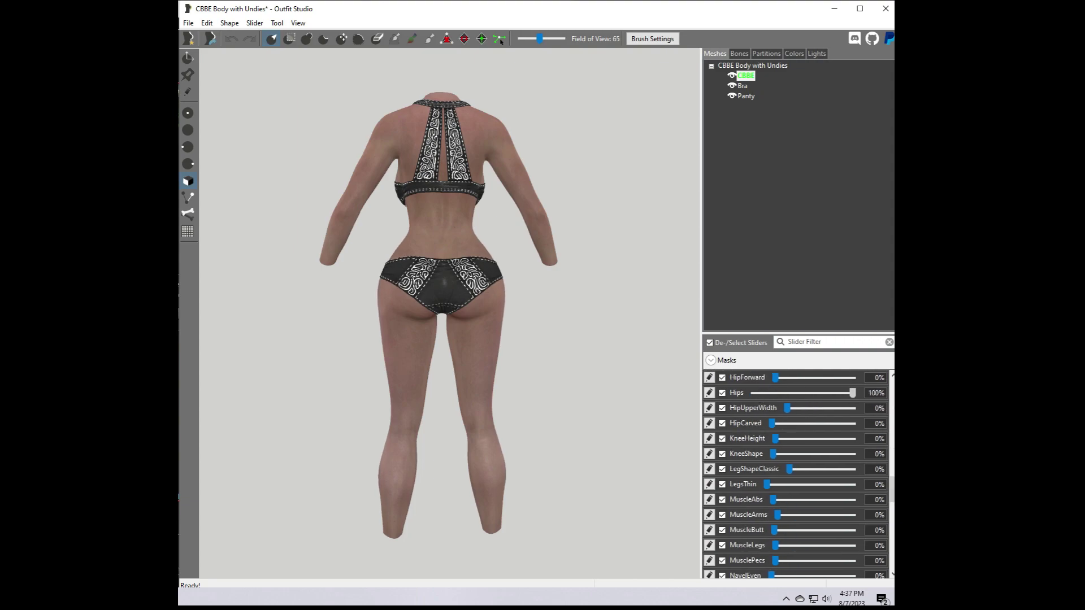
right_drag(582, 460, 502, 415)
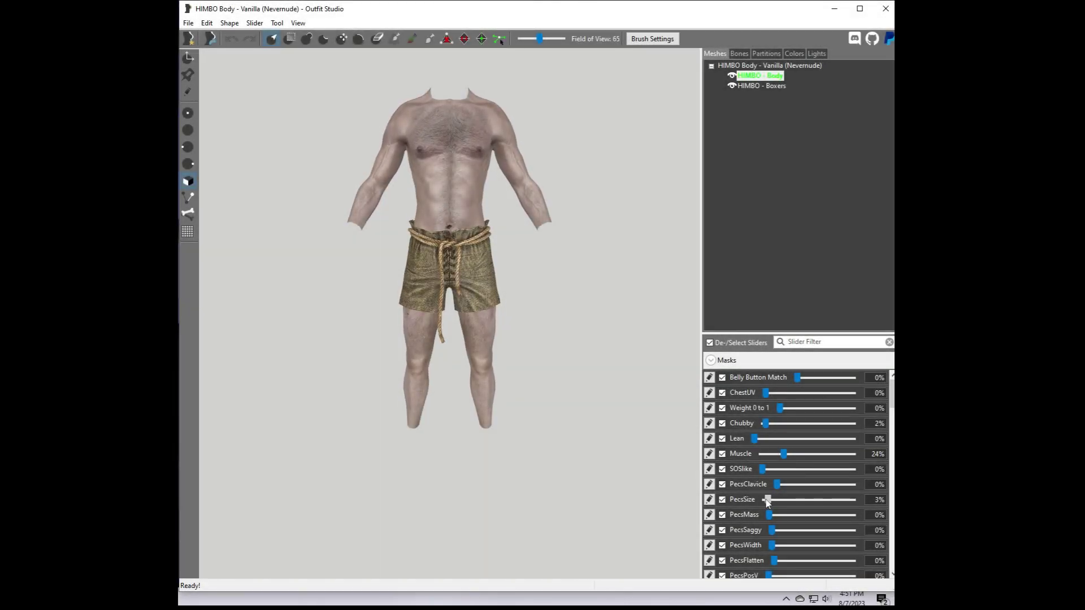
Step: Raise the HIMBO body's ArmsTraps slider to about 54% and increase ArmsShoulders
scroll(814, 503, down, 5)
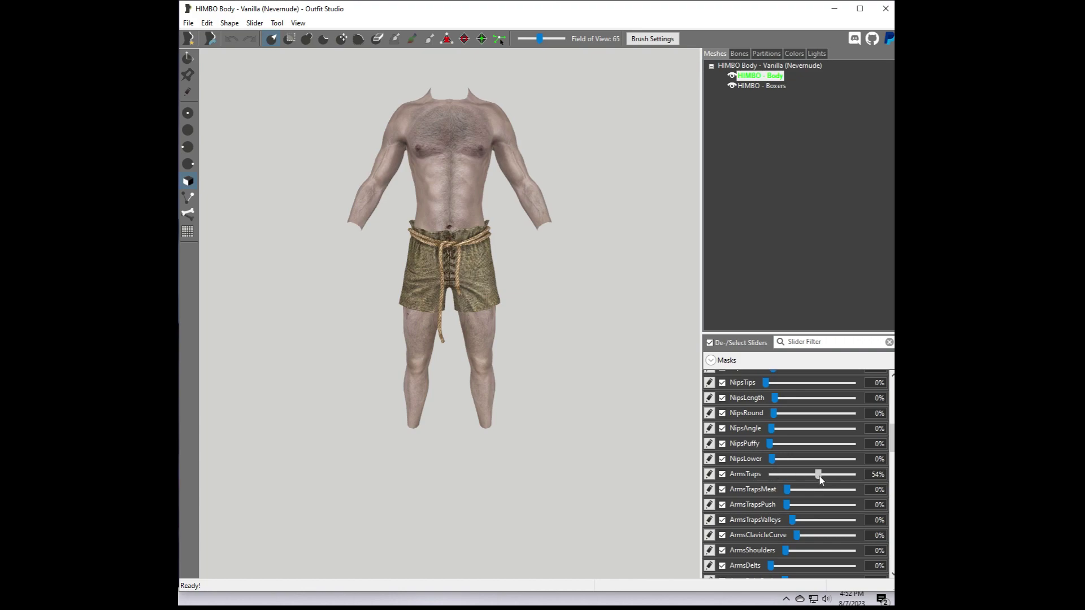
drag(785, 550, 840, 550)
scroll(892, 440, down, 5)
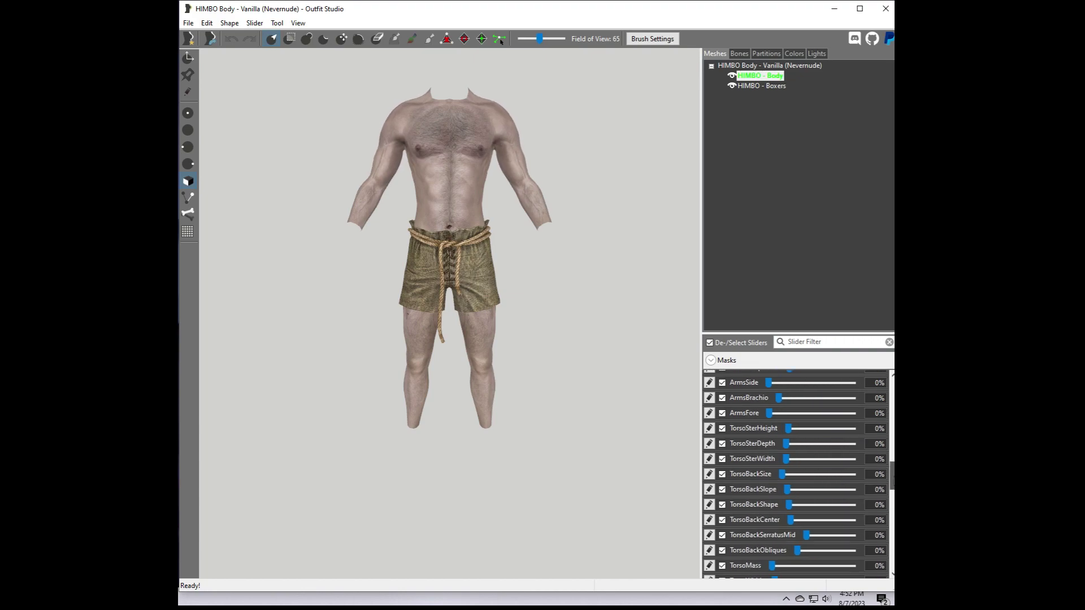
Step: Set the HIMBO body's TorsoHip slider to 55% and ButtBooty to 85%, checking the shape from the side
scroll(791, 480, down, 5)
scroll(807, 452, down, 1)
drag(767, 408, 813, 408)
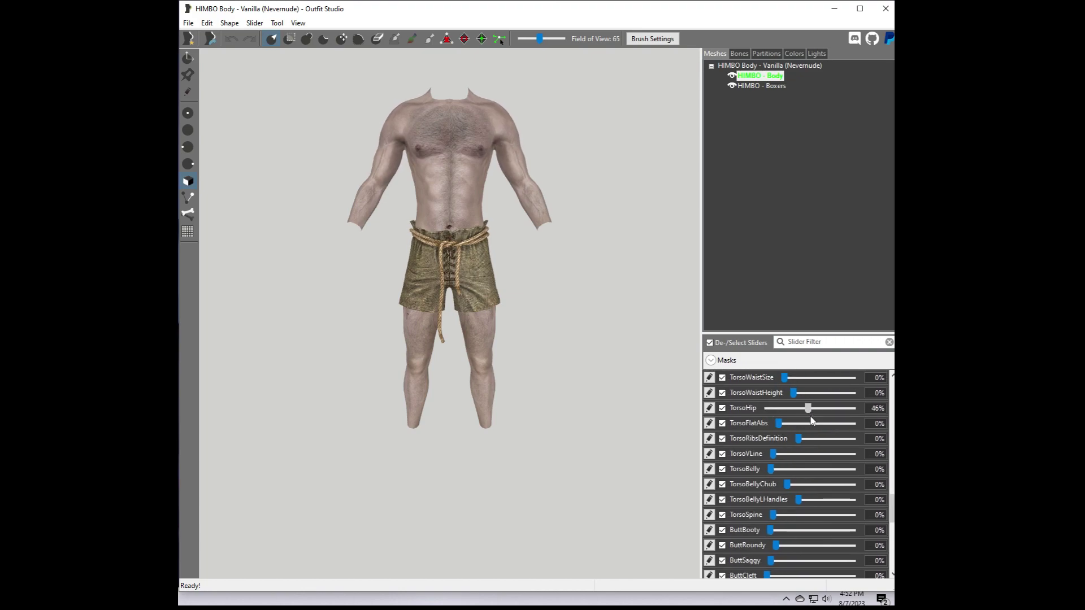
drag(770, 530, 840, 530)
right_drag(497, 463, 622, 469)
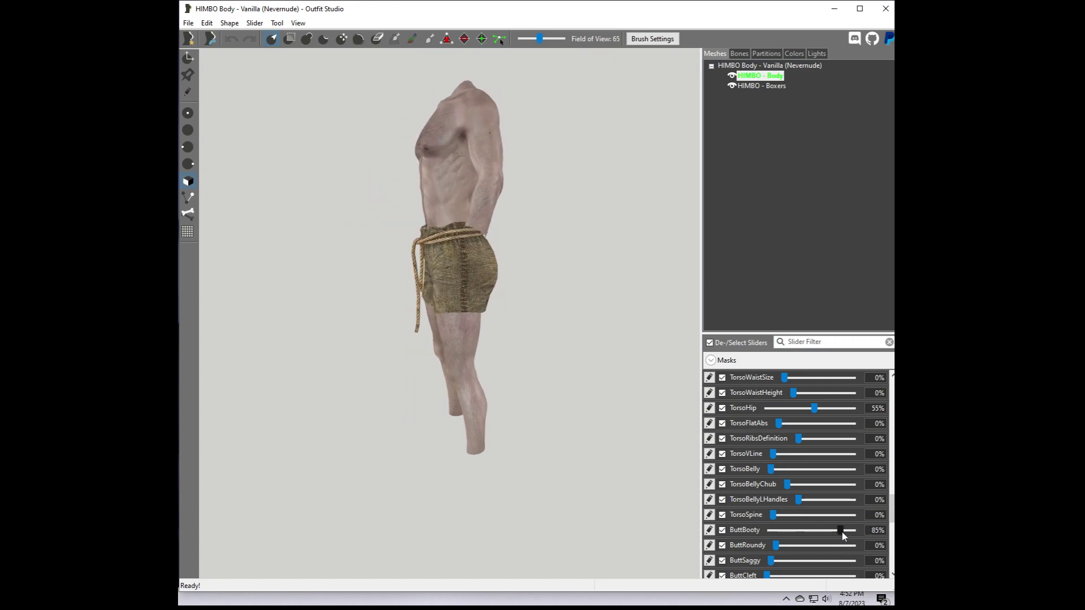
mouse_move(840, 530)
mouse_down()
mouse_move(814, 530)
mouse_move(840, 530)
mouse_up()
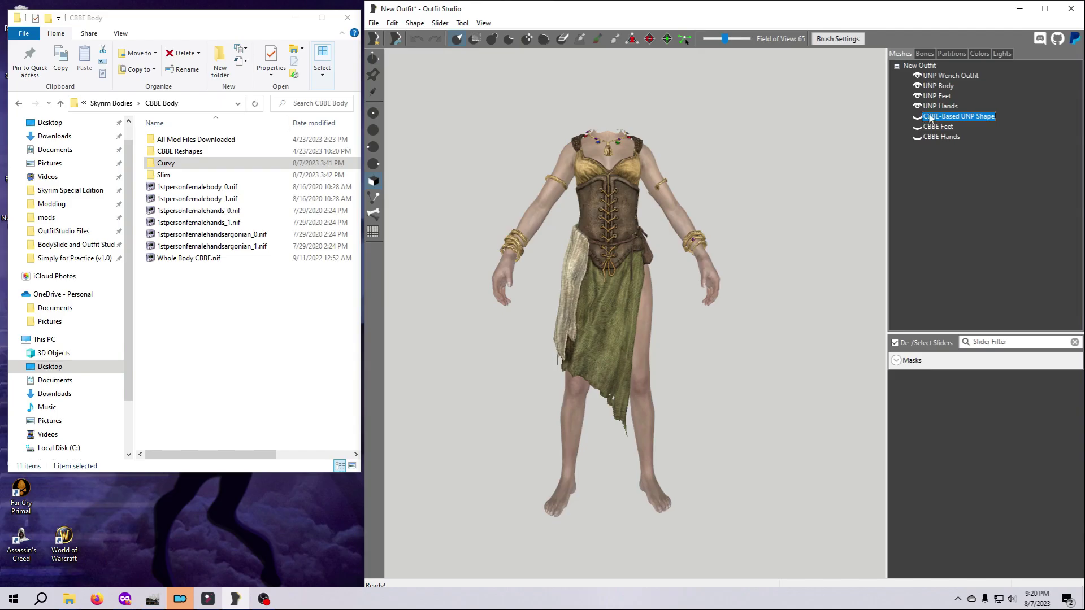
Step: Select the four UNP meshes, from UNP Wench Outfit through UNP Hands, and view the assembled outfit
click(950, 76)
shift+click(940, 106)
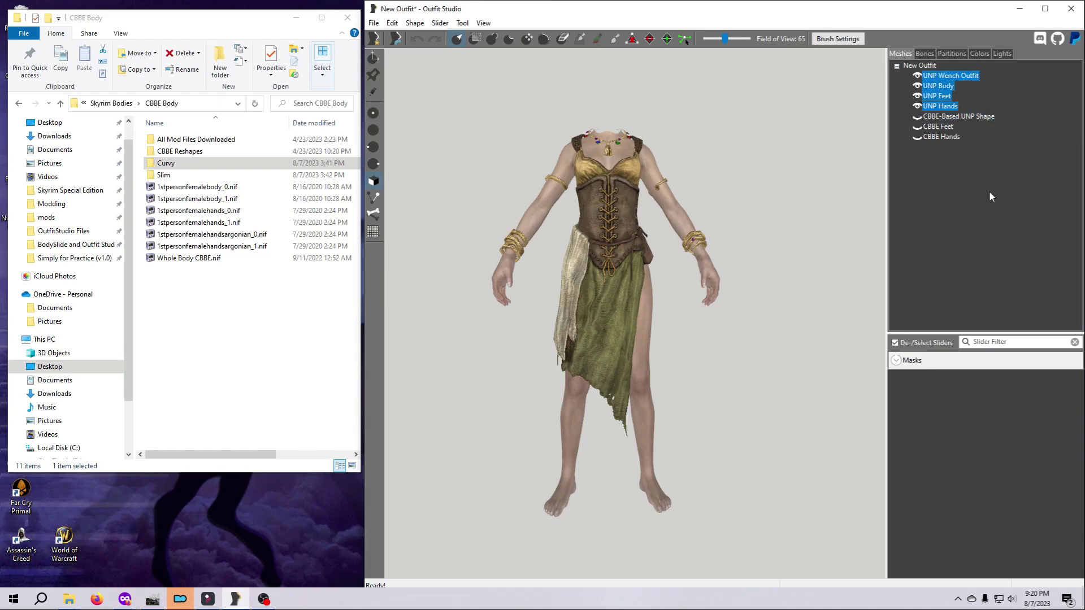
right_drag(805, 313, 864, 237)
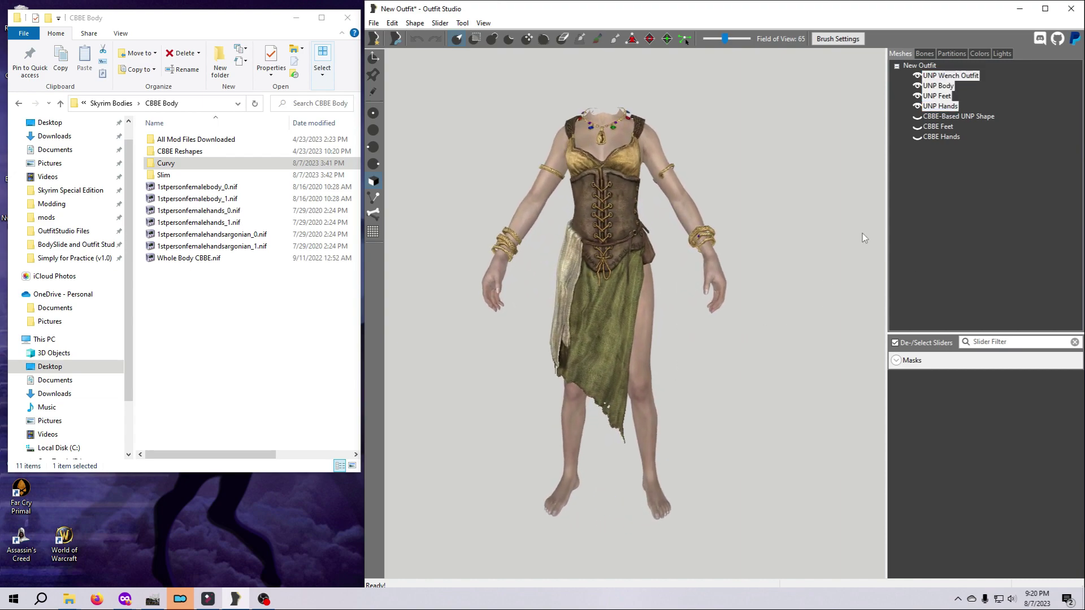
Step: Show the CBBE-Based UNP Shape mesh fully textured and hide the UNP Body mesh
click(945, 117)
click(917, 117)
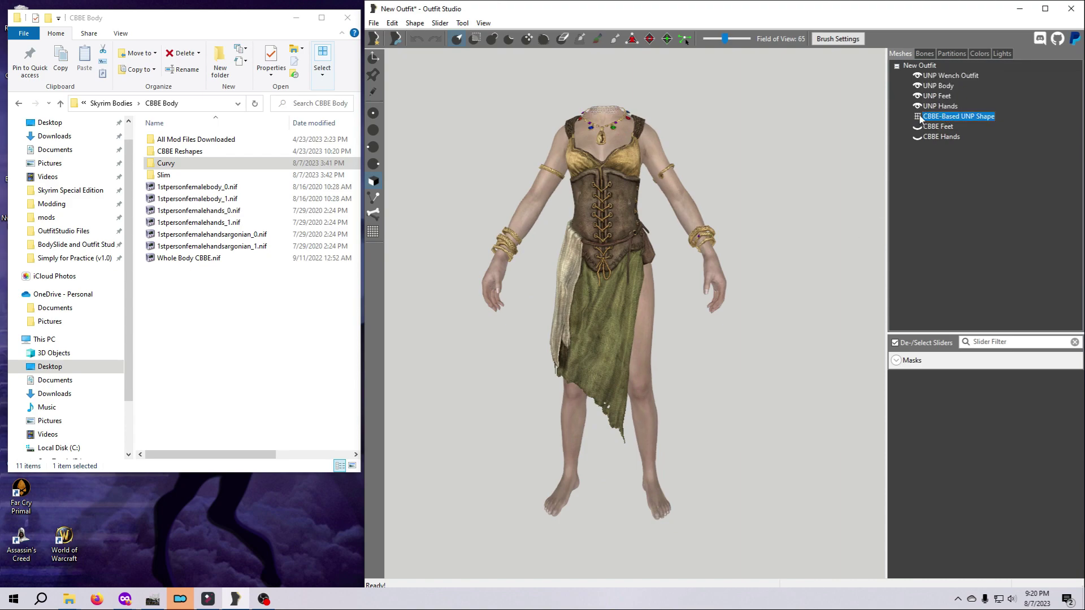
click(918, 117)
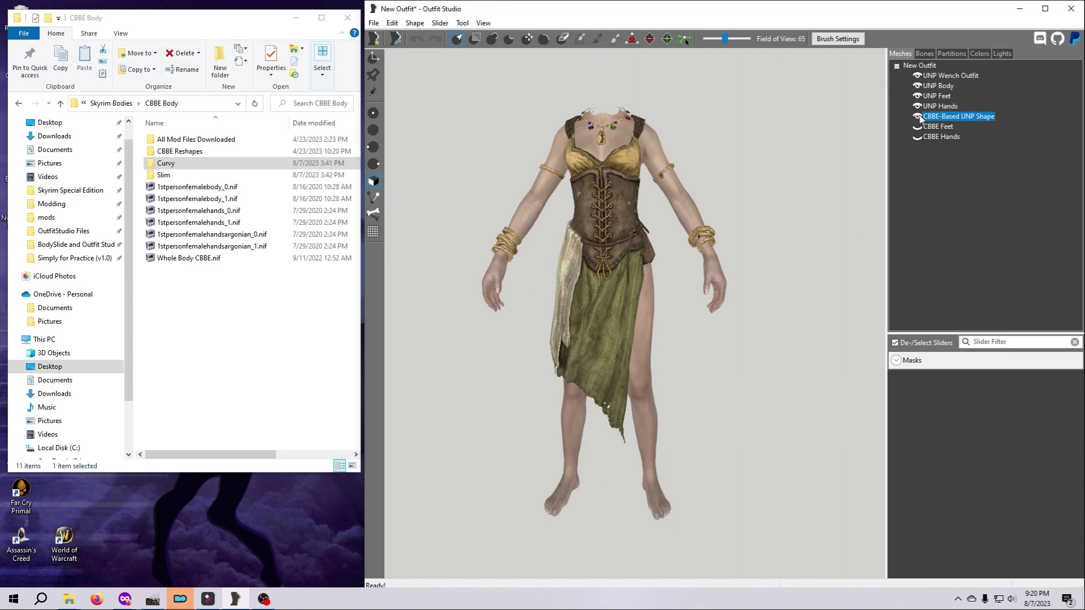
click(917, 87)
right_drag(778, 399, 796, 384)
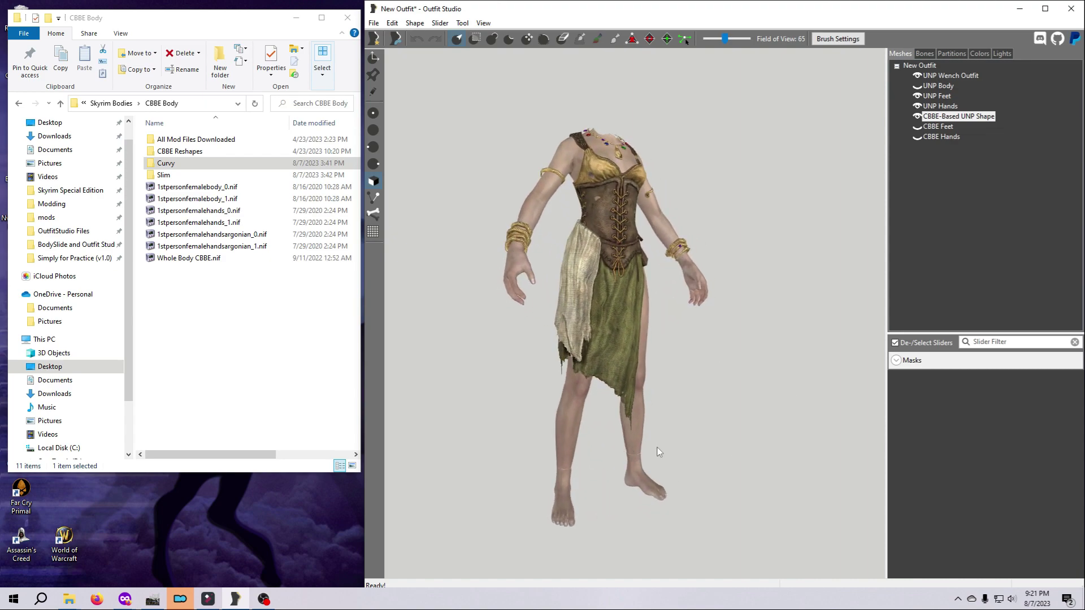
Step: Examine how the wench outfit fits the CBBE-Based UNP Shape around the torso, hips and legs
mouse_move(649, 435)
right_down()
mouse_move(655, 425)
mouse_move(637, 414)
right_up()
scroll(697, 348, up, 3)
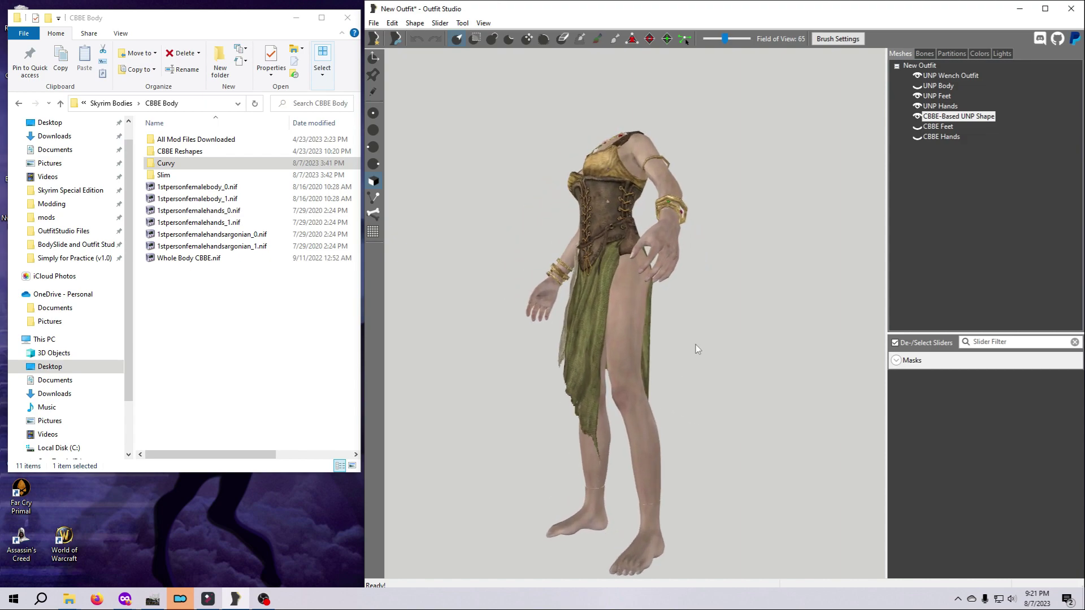
scroll(696, 345, up, 3)
scroll(694, 294, down, 2)
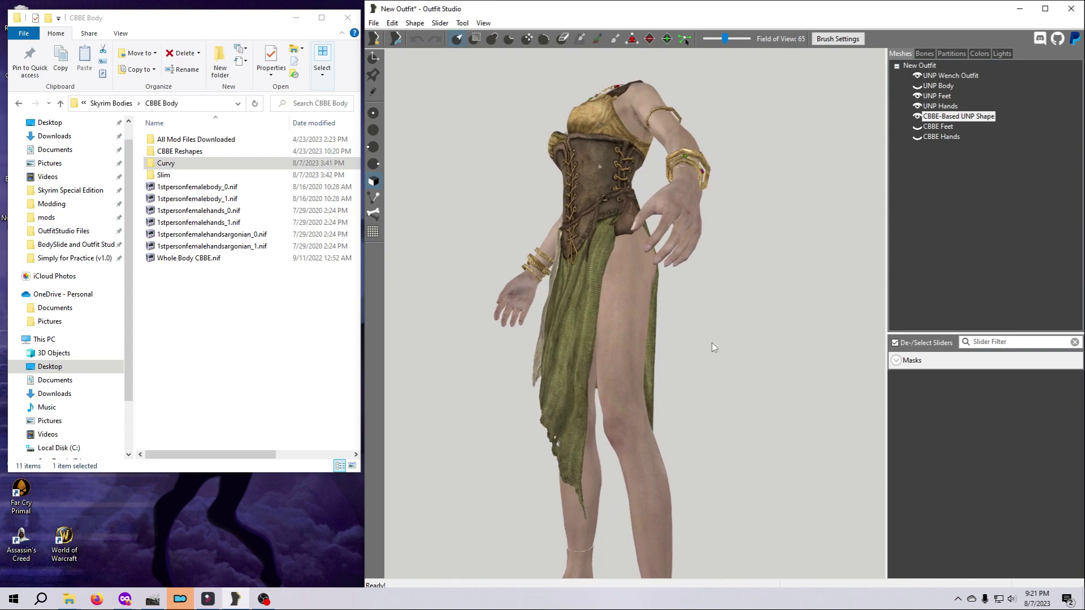
right_drag(719, 376, 656, 382)
scroll(655, 381, up, 4)
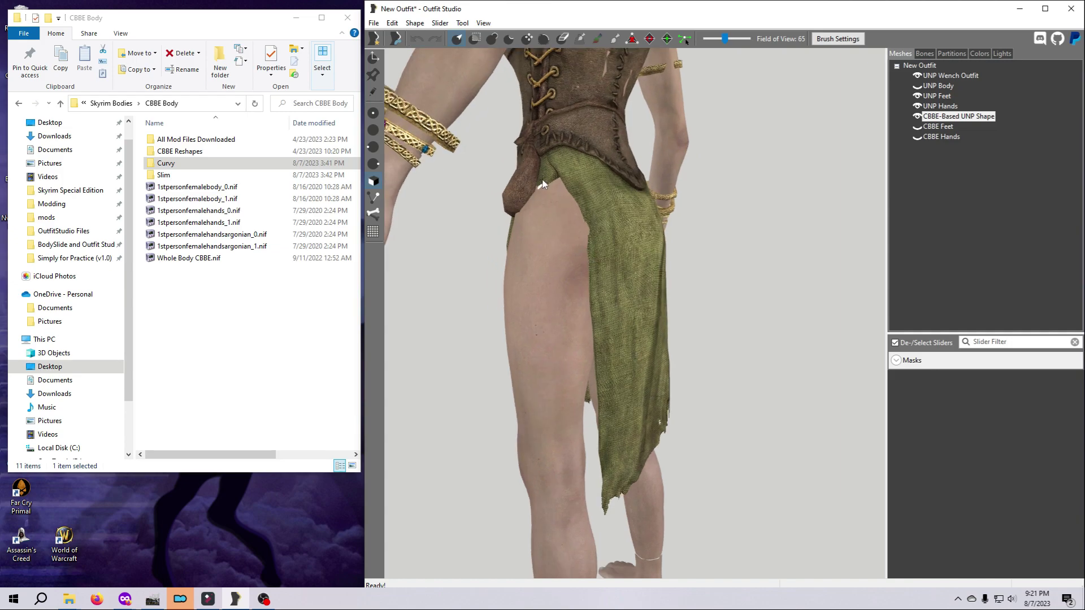
scroll(591, 322, down, 3)
scroll(590, 322, down, 1)
middle_drag(597, 380, 620, 360)
scroll(605, 336, down, 1)
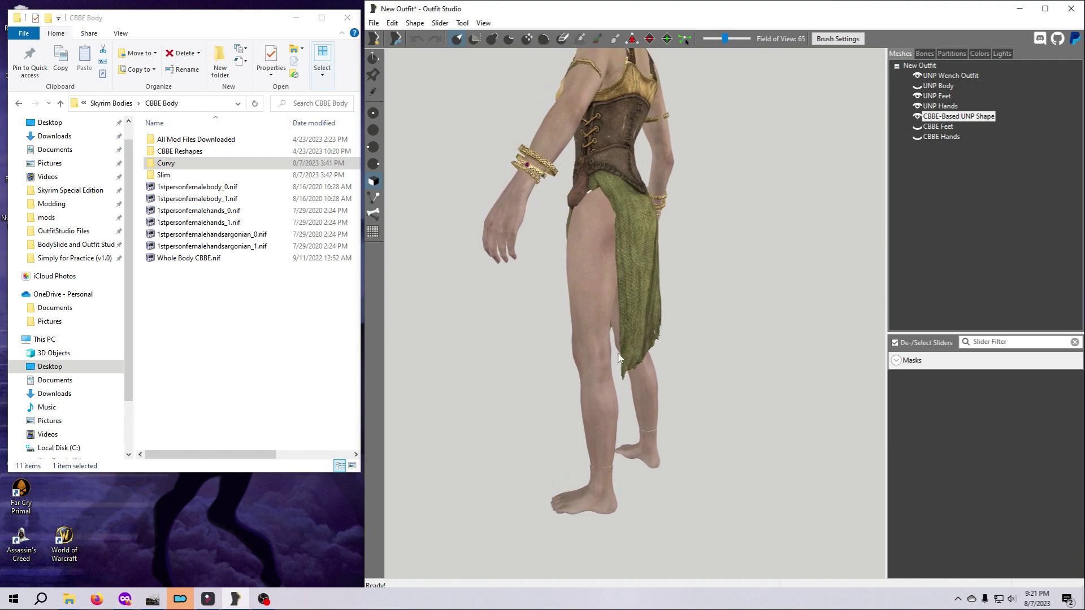
Step: Show the CBBE Feet and CBBE Hands meshes, hide UNP Hands and UNP Feet, and inspect the body from behind and front
click(935, 127)
click(917, 127)
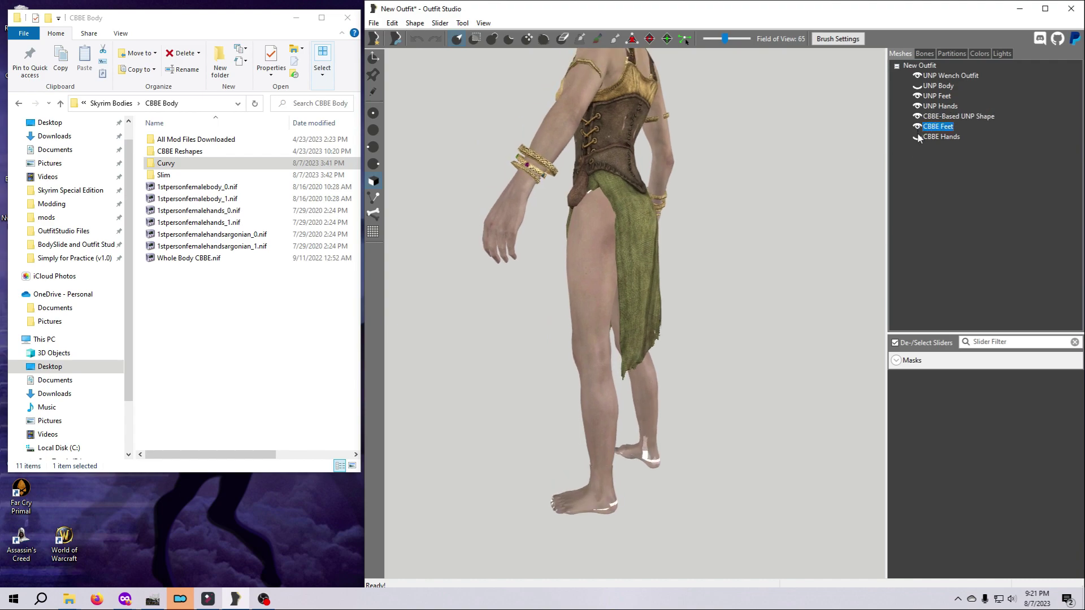
click(917, 137)
click(916, 105)
click(917, 95)
right_drag(770, 333, 662, 439)
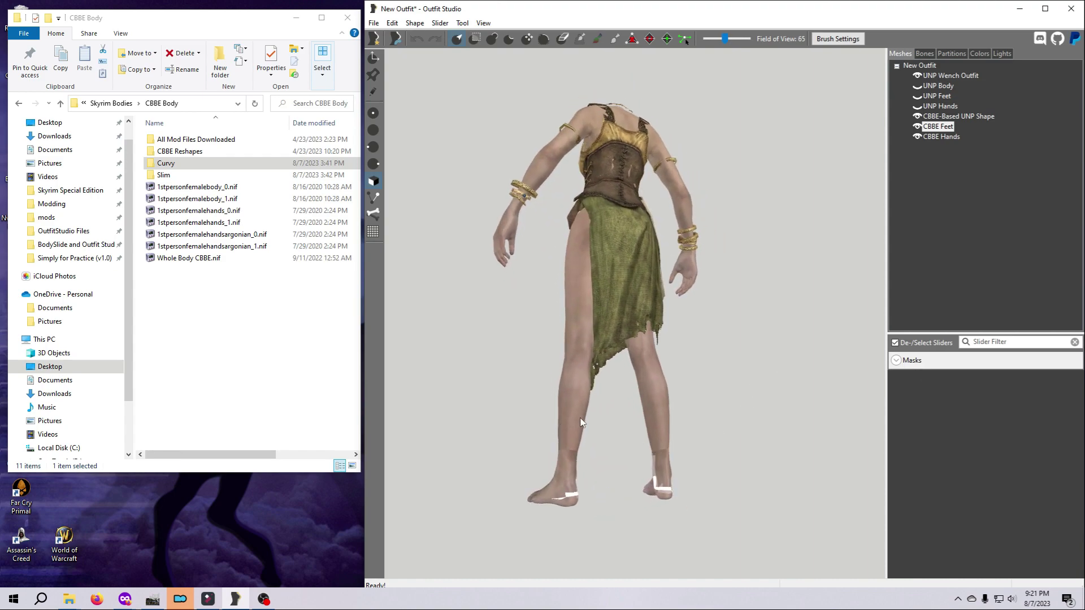
right_drag(585, 425, 745, 439)
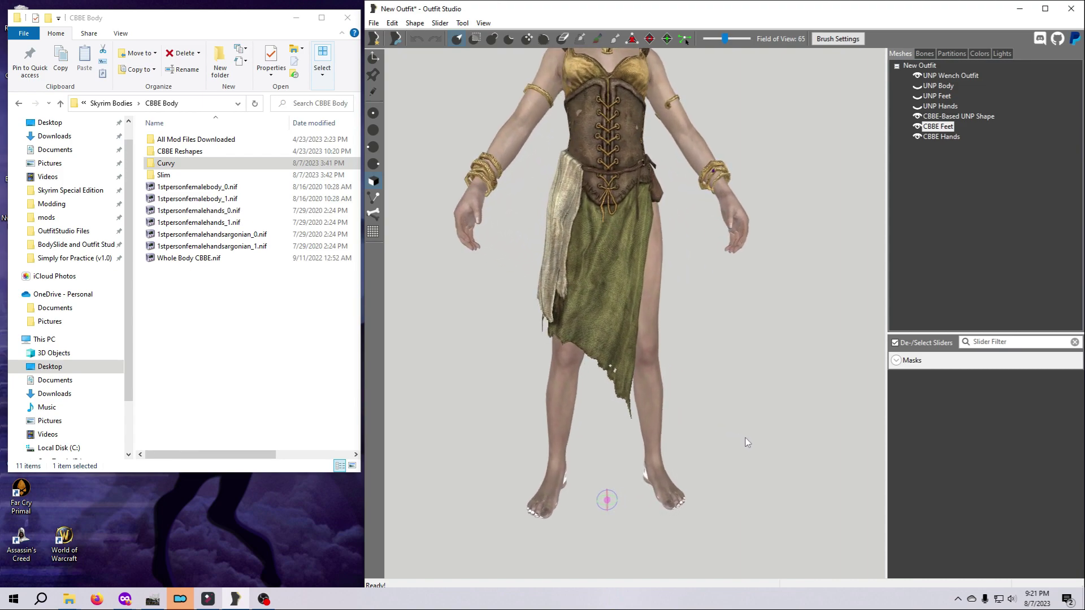